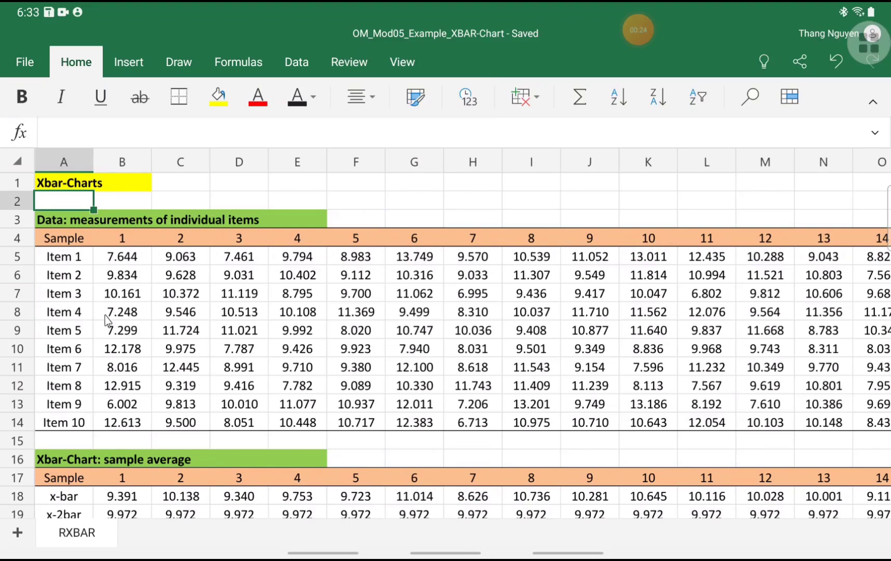
pyautogui.scroll(-3, 106, 320)
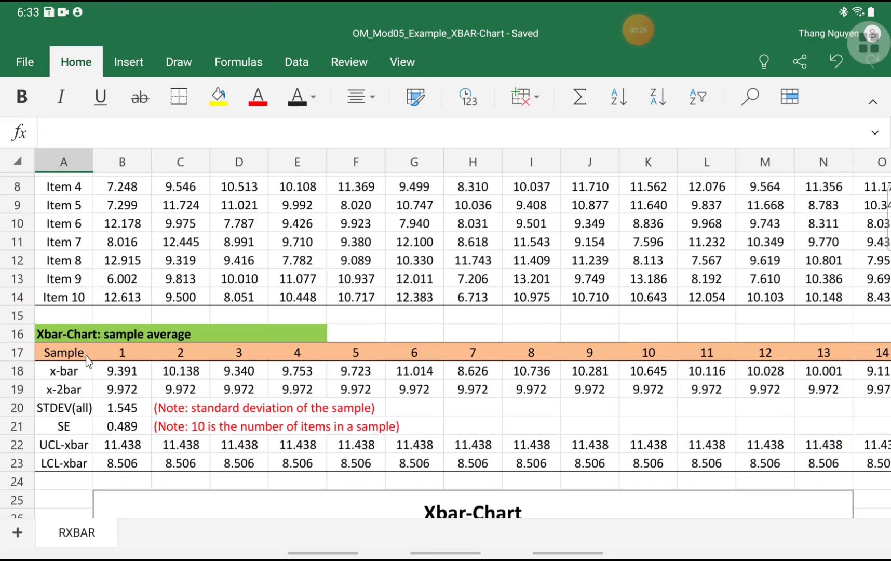
pyautogui.scroll(-2, 91, 350)
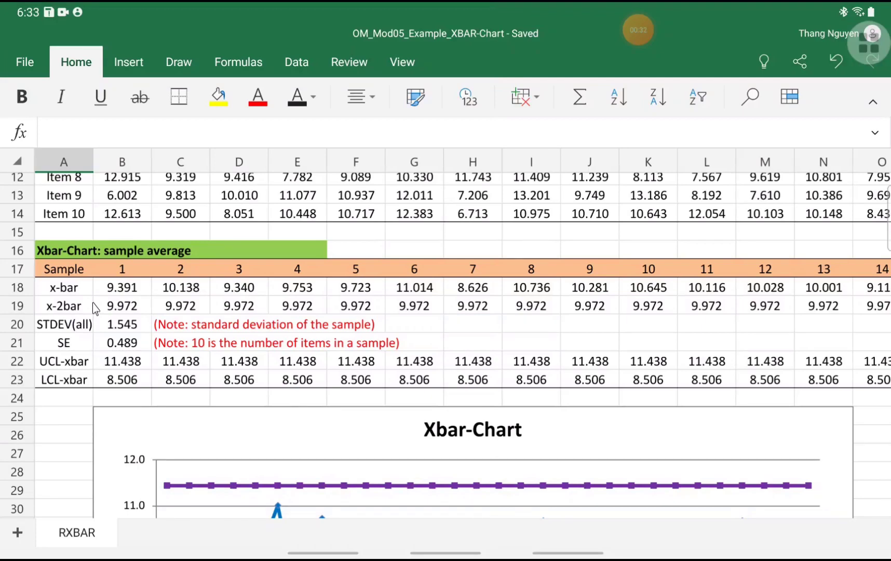
pyautogui.scroll(-1, 143, 334)
pyautogui.scroll(-2, 143, 333)
pyautogui.scroll(-2, 142, 336)
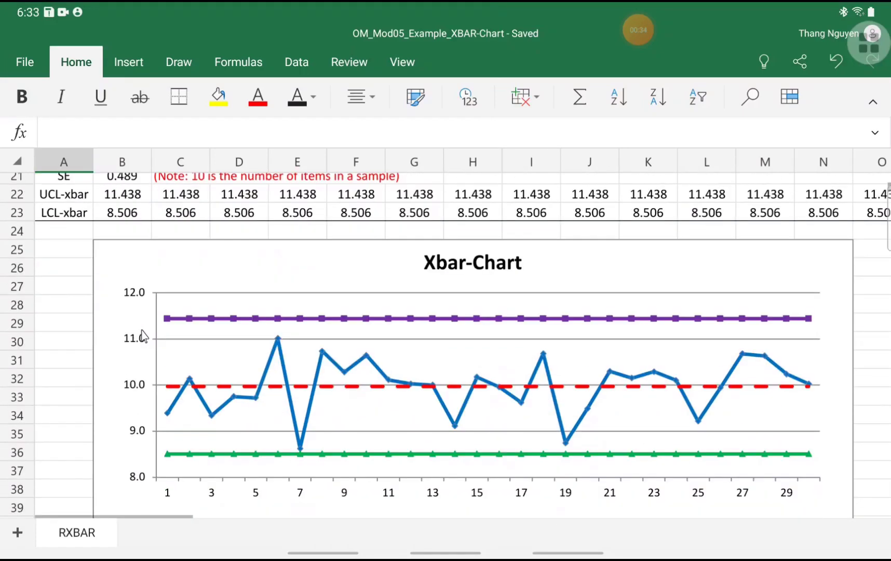
pyautogui.scroll(-1, 144, 335)
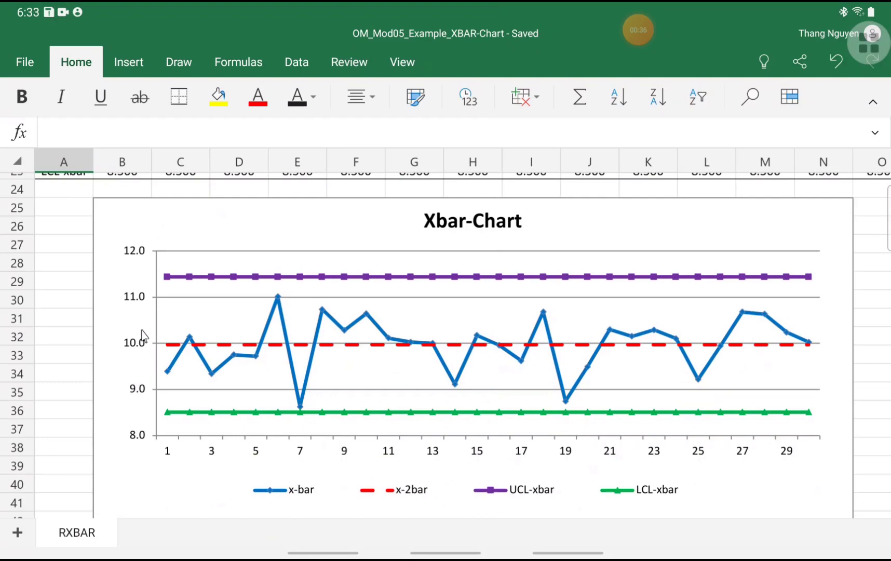
pyautogui.scroll(3, 144, 335)
pyautogui.scroll(3, 144, 335)
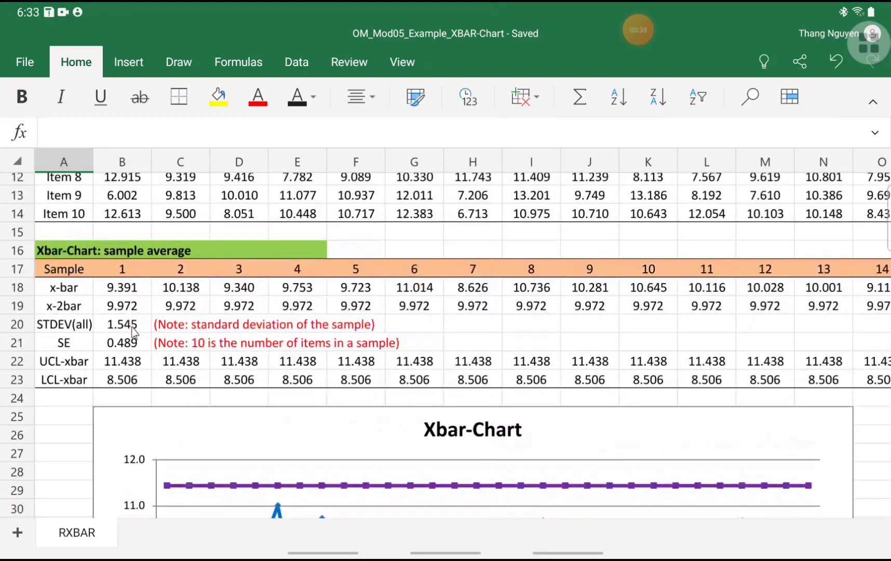
# - Clear the computed values in B18:AE23 and delete the Xbar-Chart, returning to B18
pyautogui.click(131, 291)
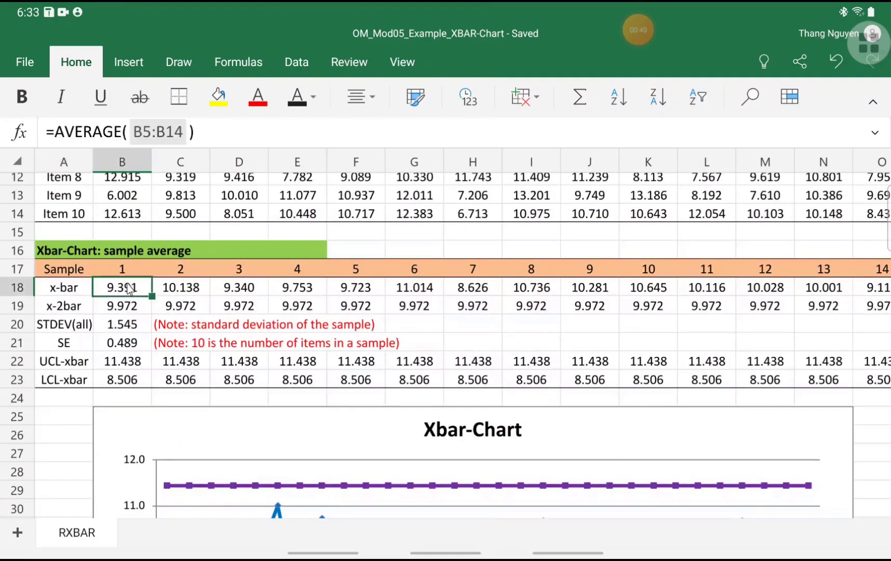
pyautogui.moveTo(132, 294); pyautogui.dragTo(887, 384)
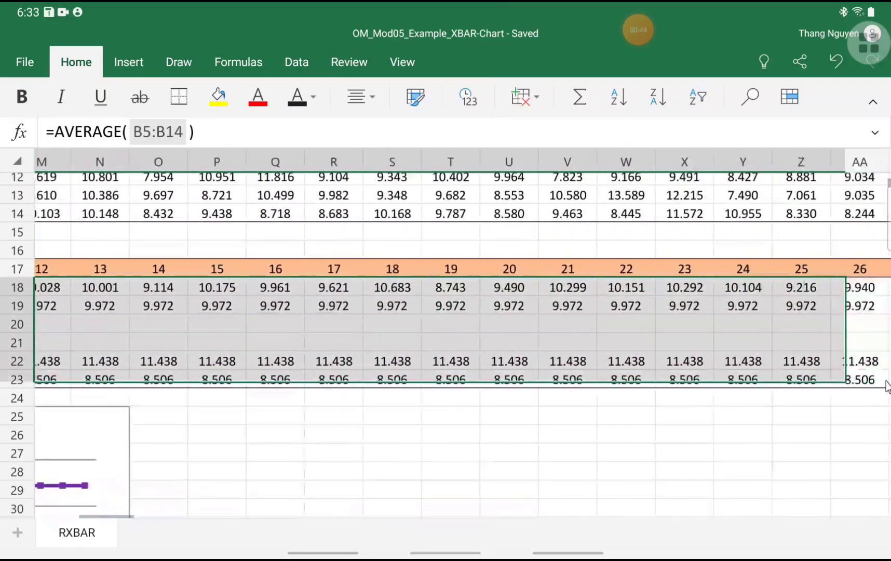
pyautogui.moveTo(887, 384); pyautogui.dragTo(674, 389)
pyautogui.press('Delete')
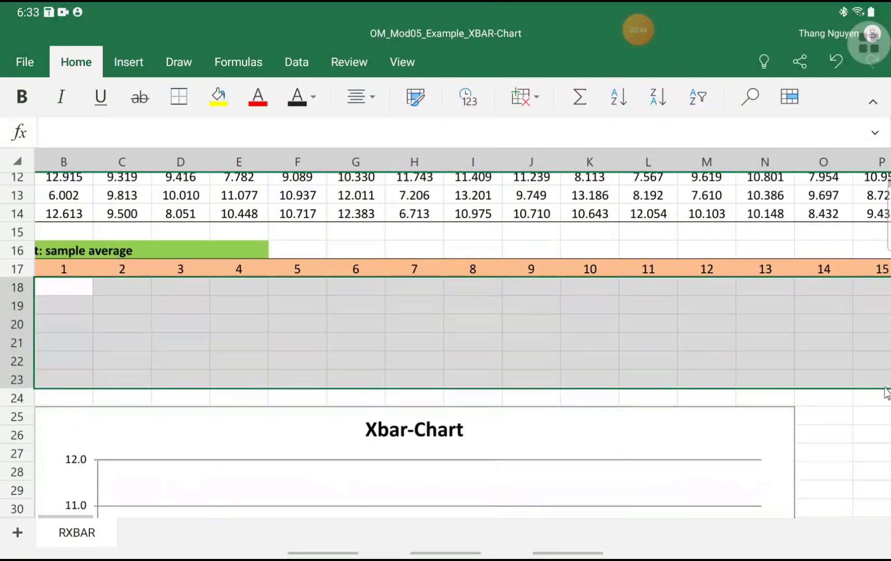
pyautogui.click(101, 420)
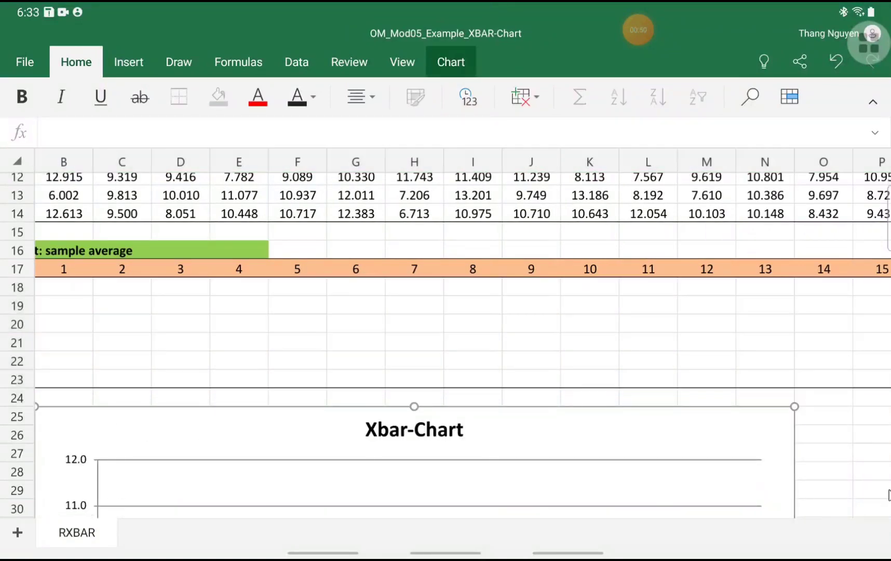
pyautogui.press('Delete')
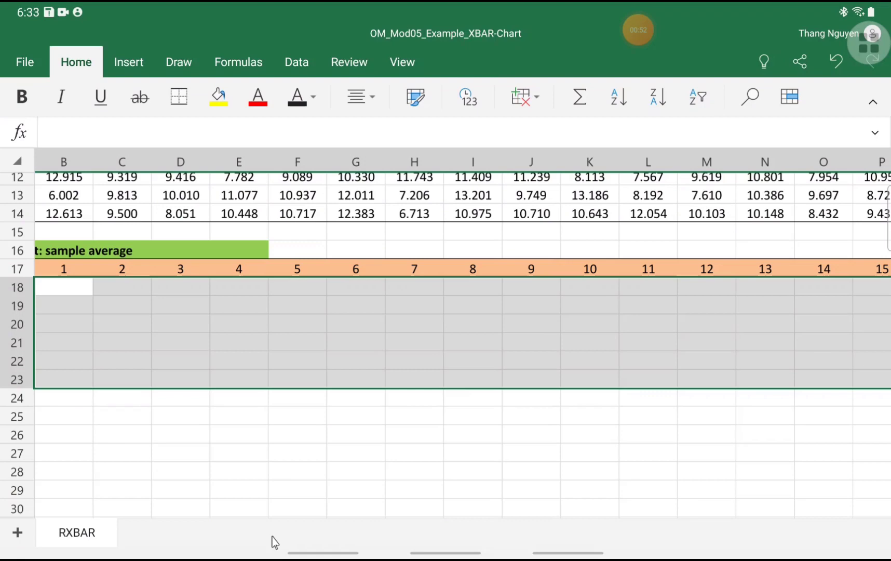
pyautogui.press('Left')
pyautogui.press('Right')
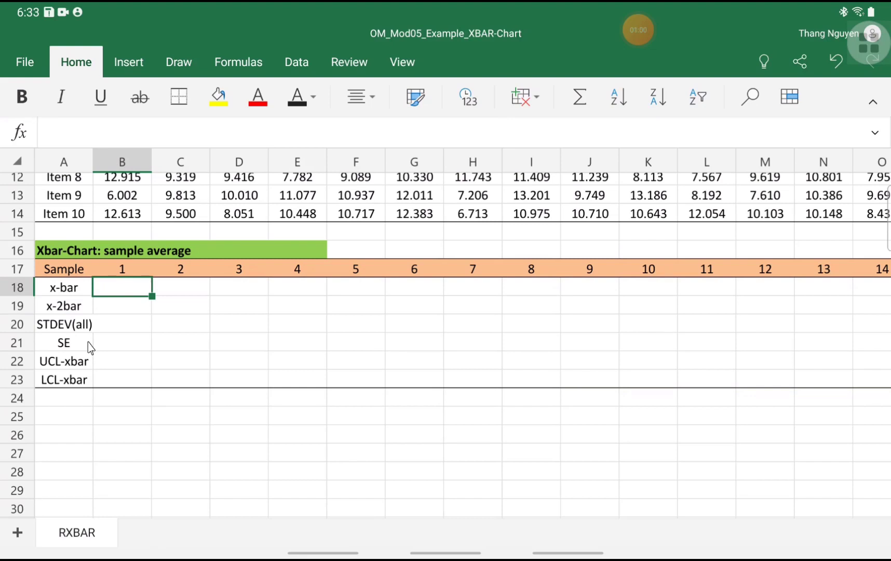
pyautogui.write('=')
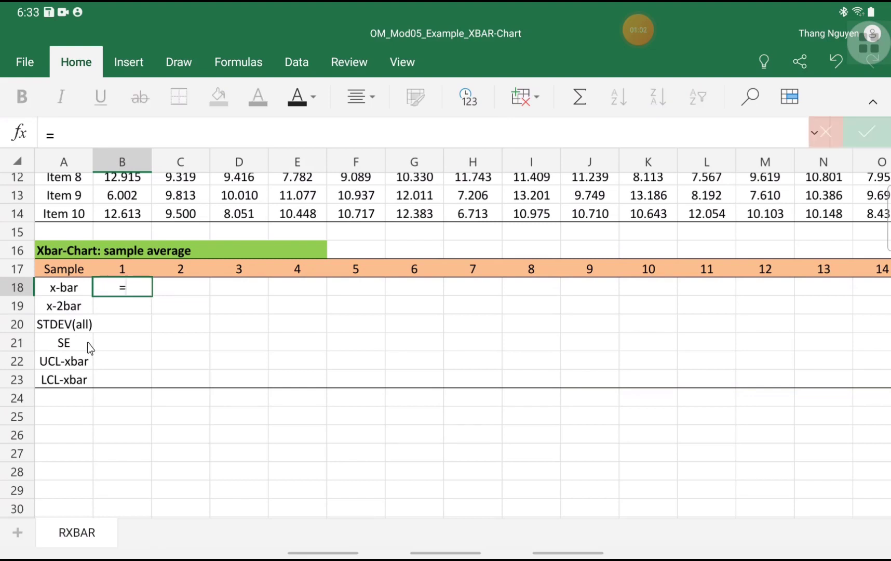
pyautogui.write('av')
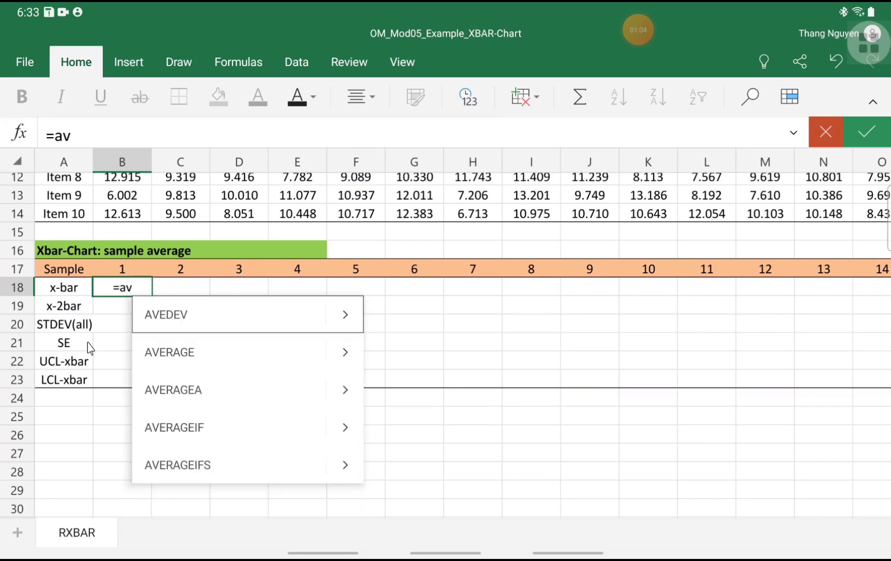
pyautogui.write('erage(')
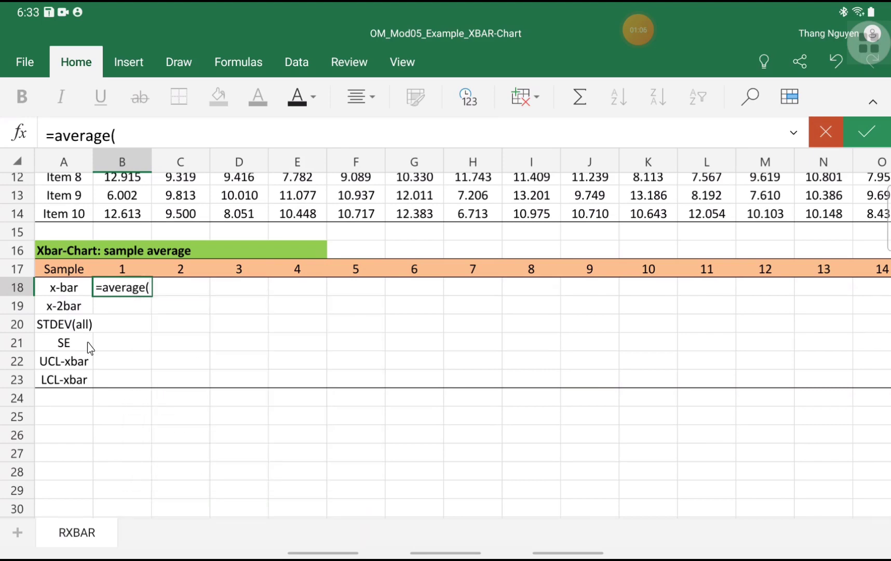
pyautogui.scroll(2, 167, 307)
pyautogui.scroll(3, 164, 307)
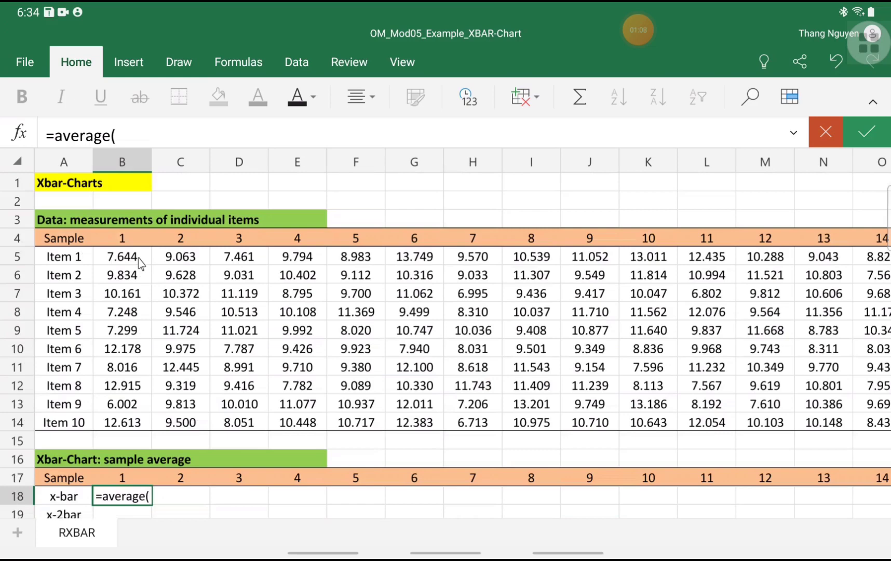
# - Enter =AVERAGE(B5:B14) in B18 and fill it right through AE18
pyautogui.moveTo(139, 261); pyautogui.dragTo(125, 429)
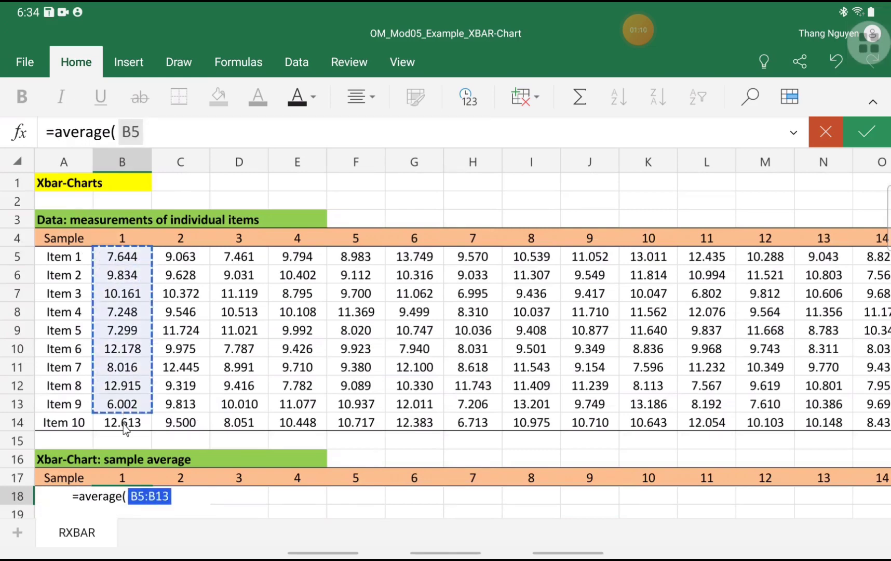
pyautogui.write(')')
pyautogui.press('Return')
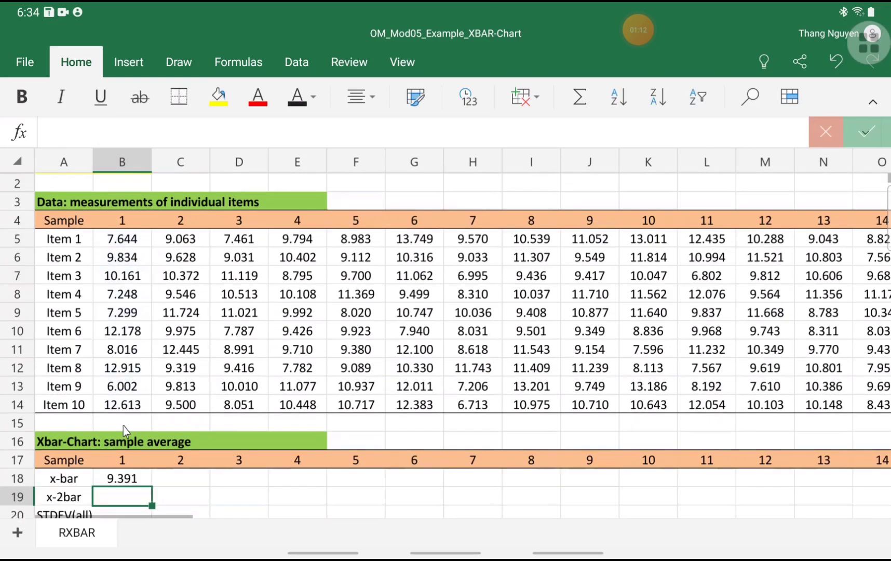
pyautogui.press('Up')
pyautogui.scroll(-3, 125, 396)
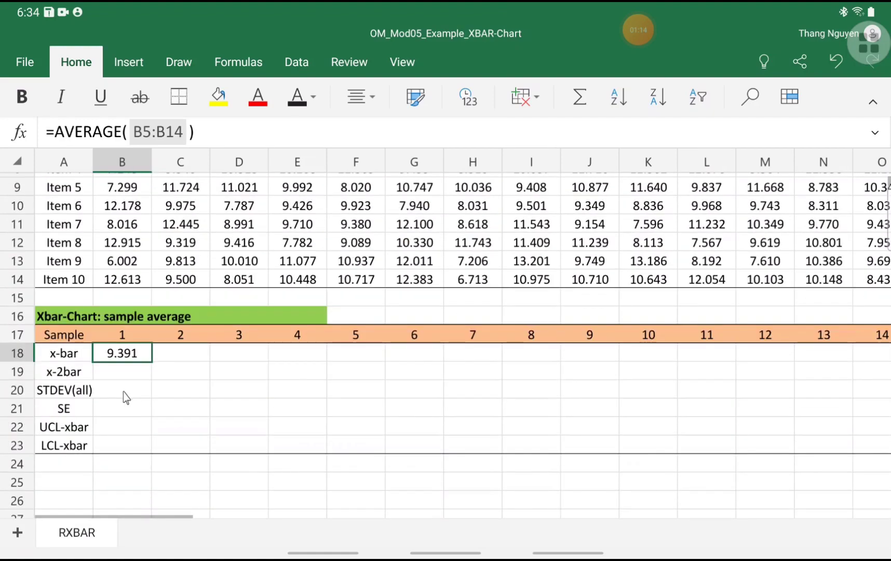
pyautogui.moveTo(153, 364); pyautogui.dragTo(889, 368)
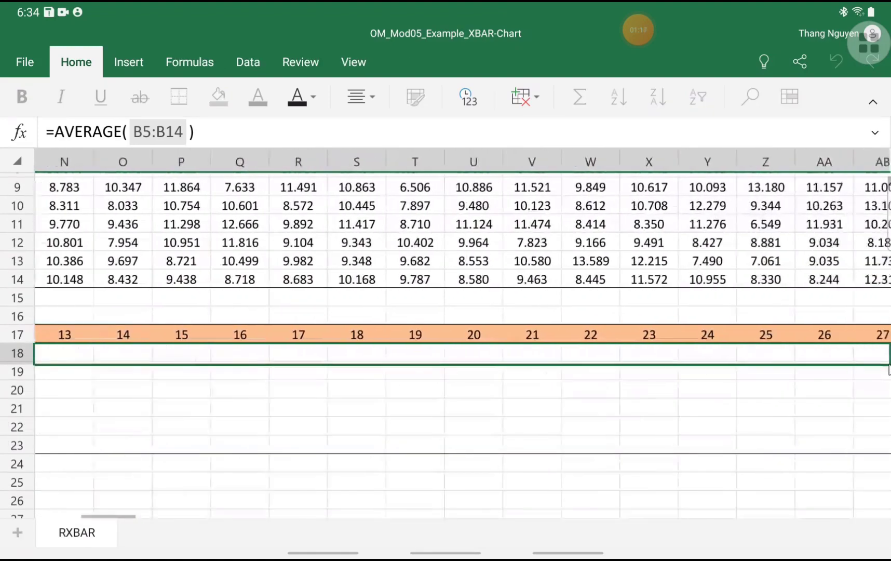
pyautogui.moveTo(888, 369)
pyautogui.mouseDown()
pyautogui.moveTo(737, 356)
pyautogui.moveTo(709, 366)
pyautogui.mouseUp()
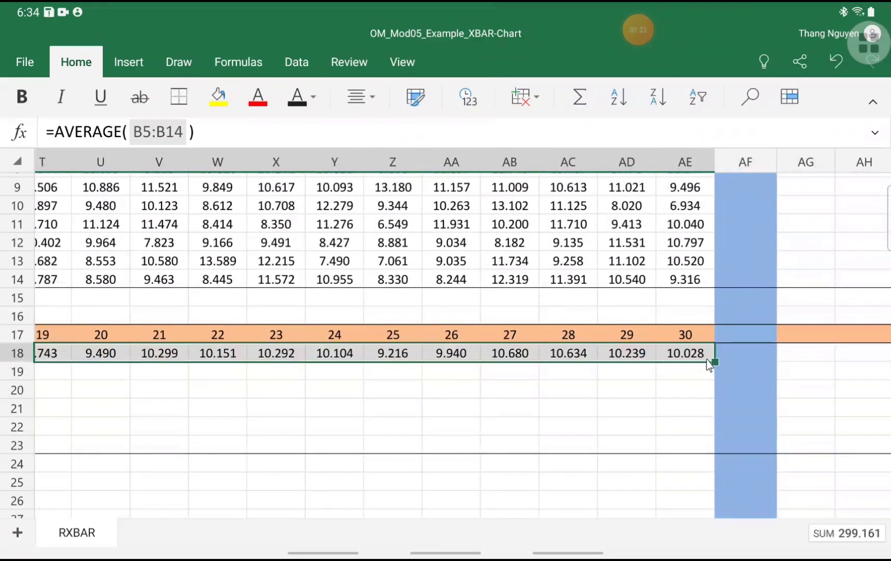
pyautogui.press('Home')
# - Compute the grand mean 9.972 in B19 as =AVERAGE(B18:AE18)
pyautogui.press('Down')
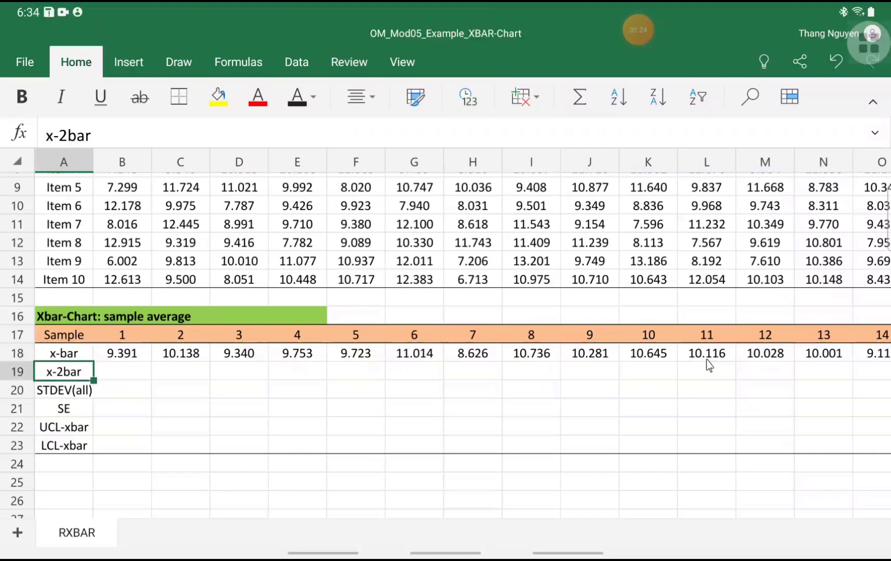
pyautogui.press('Right')
pyautogui.write('=')
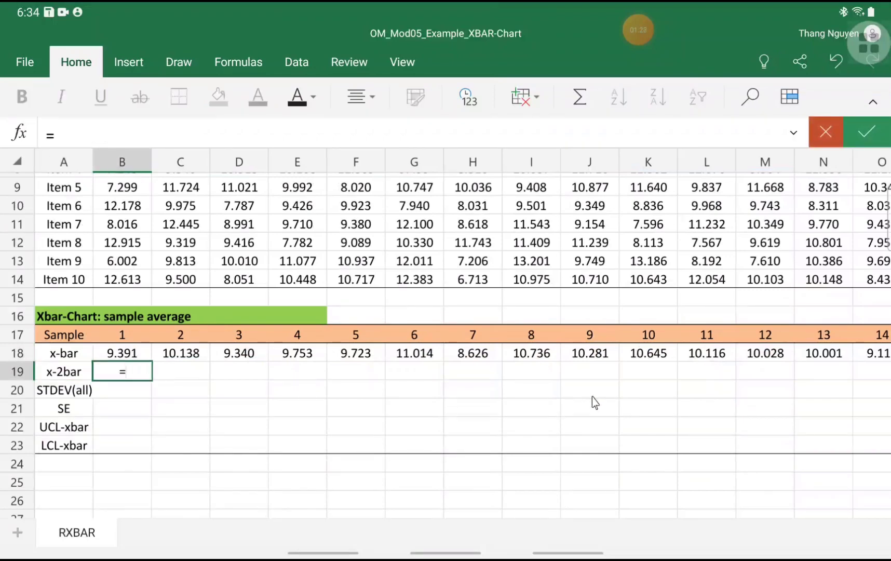
pyautogui.write('average(')
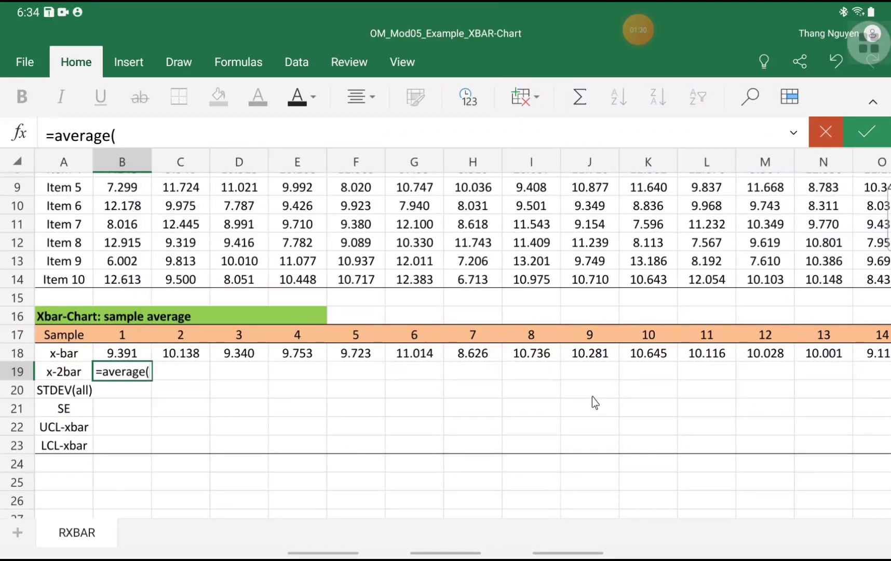
pyautogui.moveTo(133, 352)
pyautogui.mouseDown()
pyautogui.moveTo(877, 358)
pyautogui.moveTo(689, 360)
pyautogui.mouseUp()
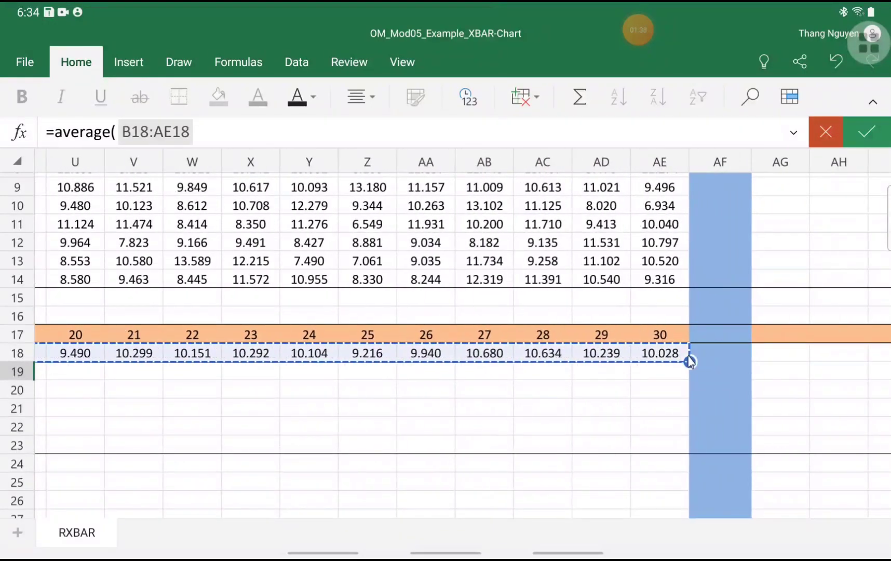
pyautogui.press('Return')
pyautogui.press('Up')
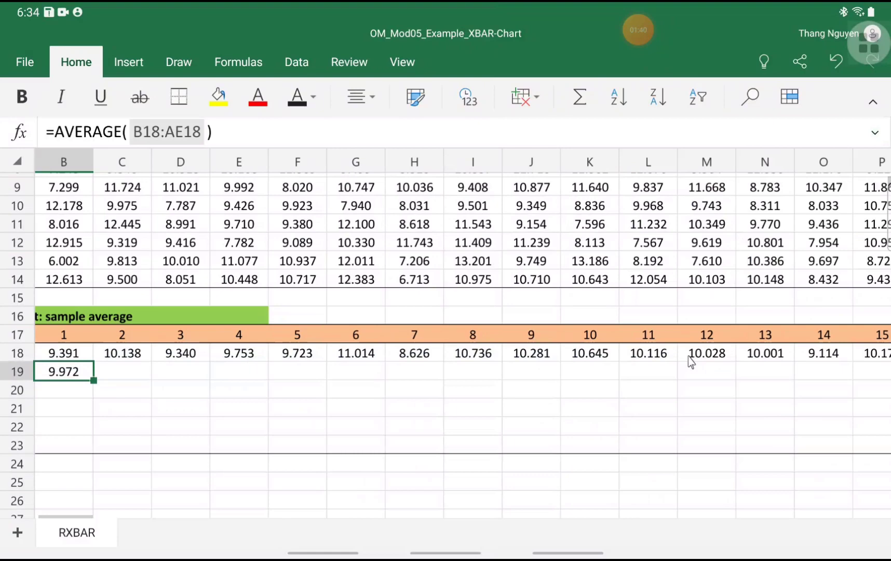
pyautogui.press('Left')
# - Set C19 to =B19 and fill the grand mean across to column AE
pyautogui.press('Right')
pyautogui.press('Right')
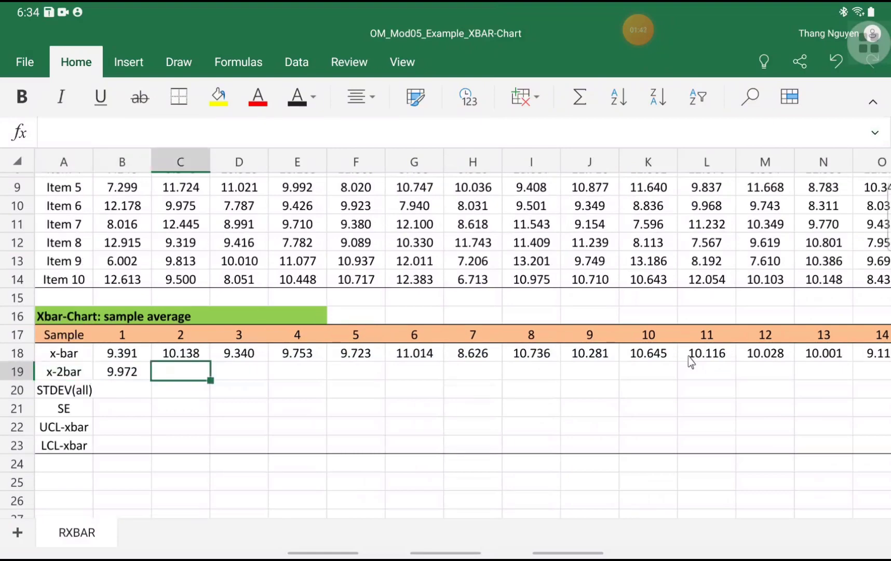
pyautogui.write('=')
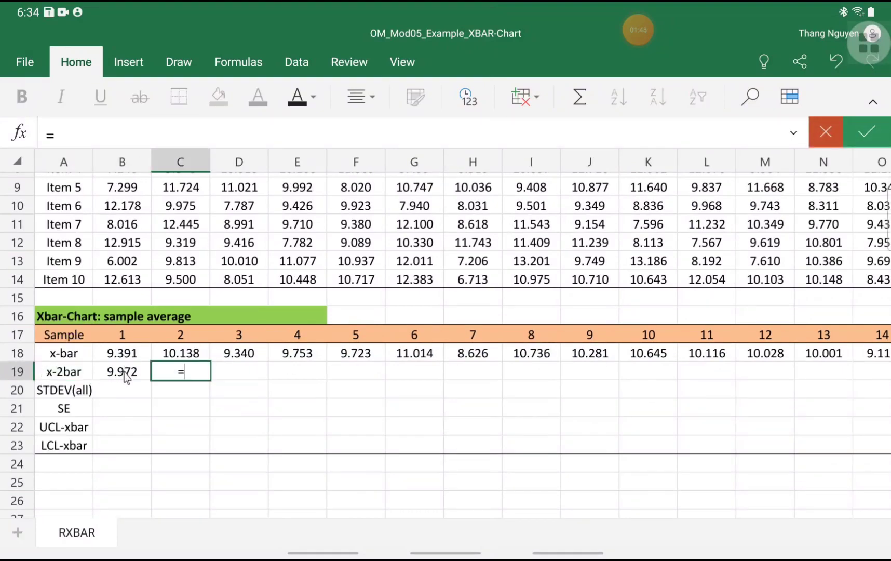
pyautogui.click(125, 376)
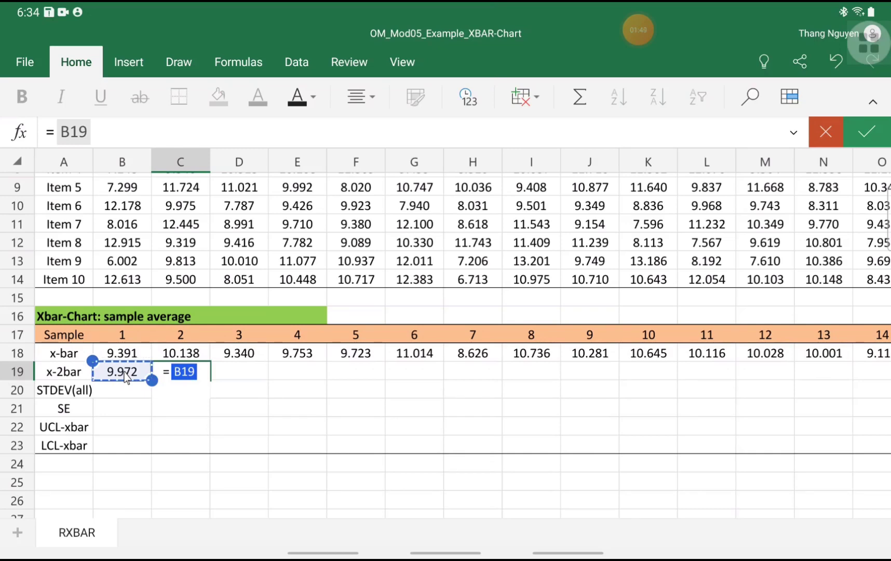
pyautogui.press('Return')
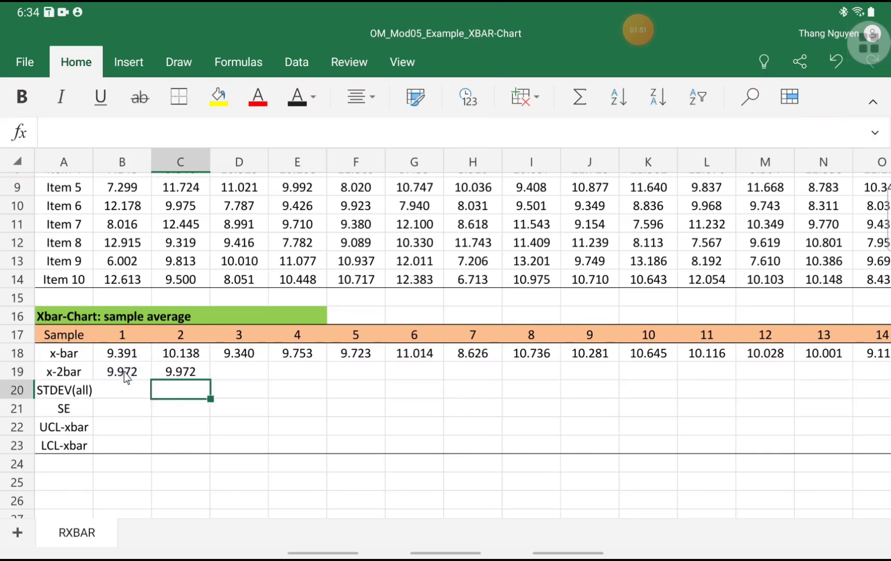
pyautogui.press('Up')
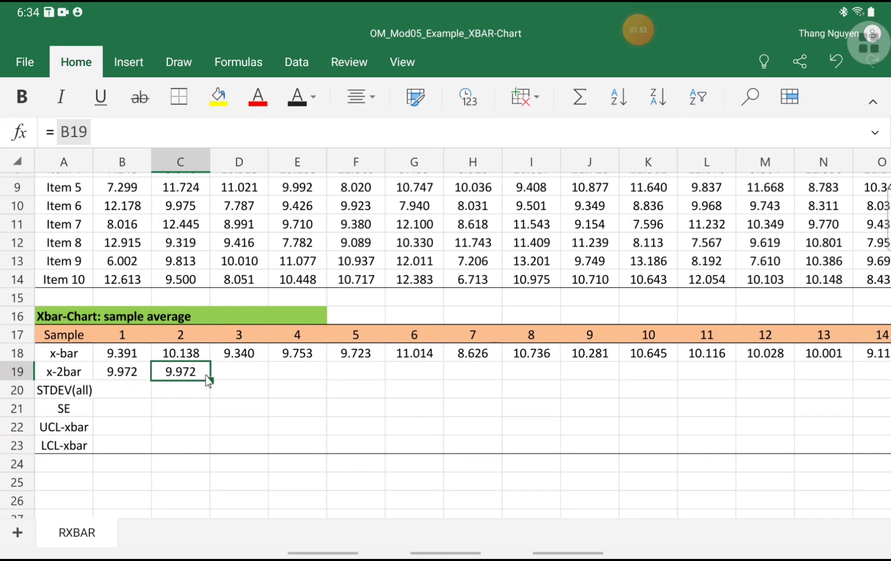
pyautogui.moveTo(211, 381)
pyautogui.mouseDown()
pyautogui.moveTo(888, 382)
pyautogui.moveTo(668, 380)
pyautogui.mouseUp()
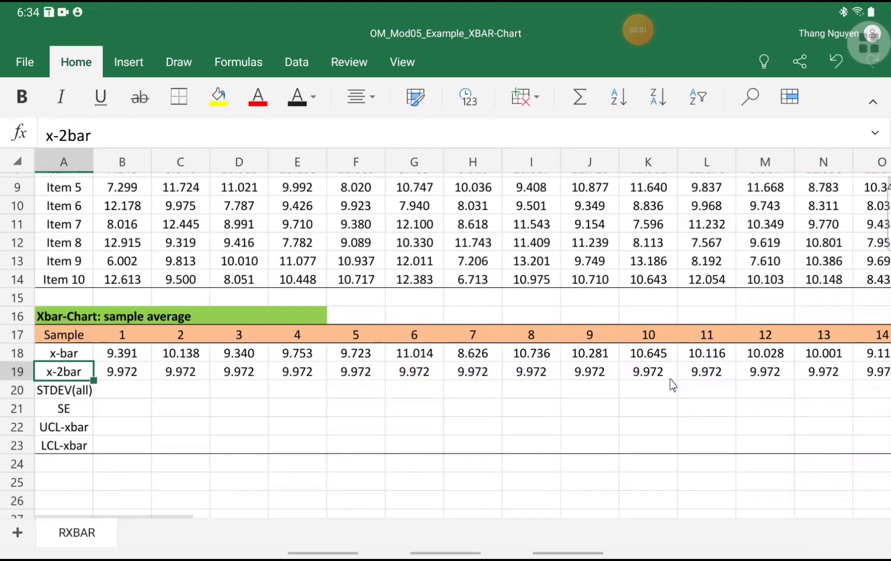
pyautogui.press('Down')
pyautogui.press('Right')
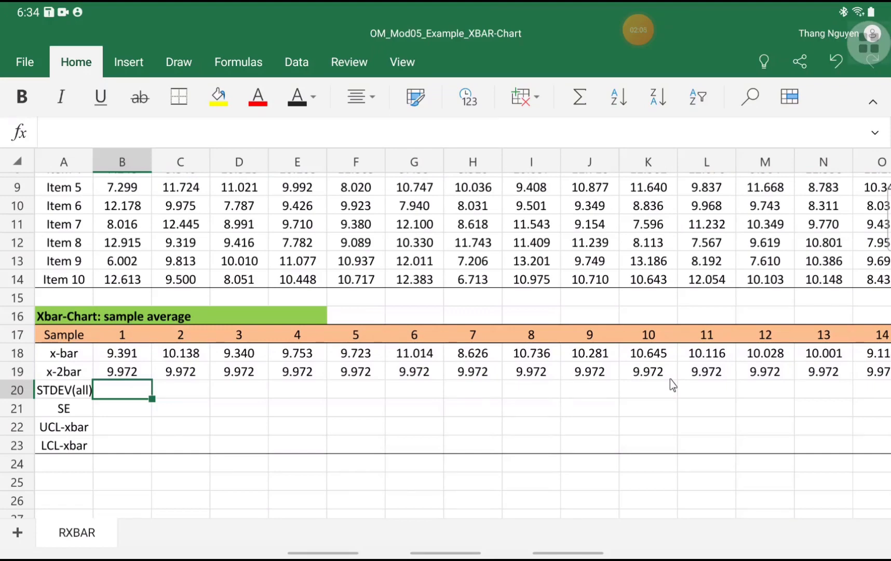
pyautogui.write('=')
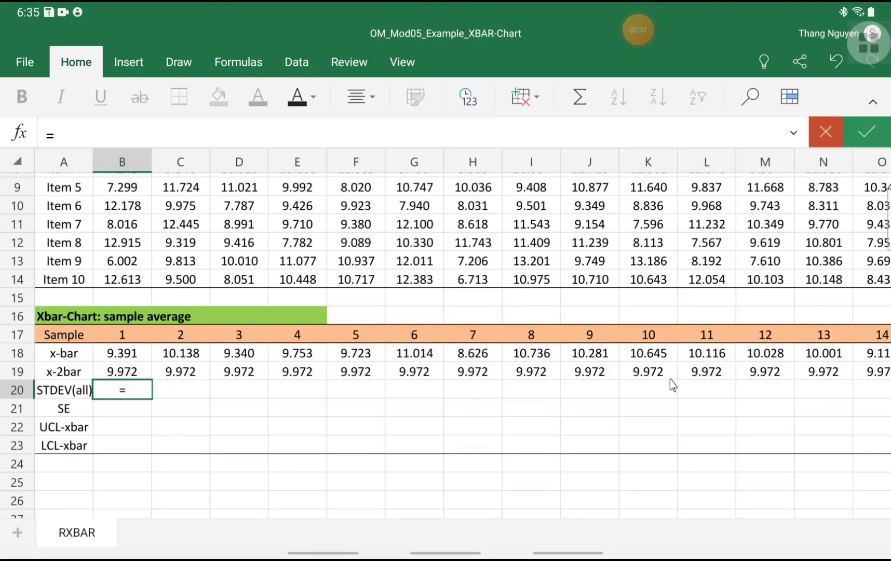
pyautogui.write('stdev.s')
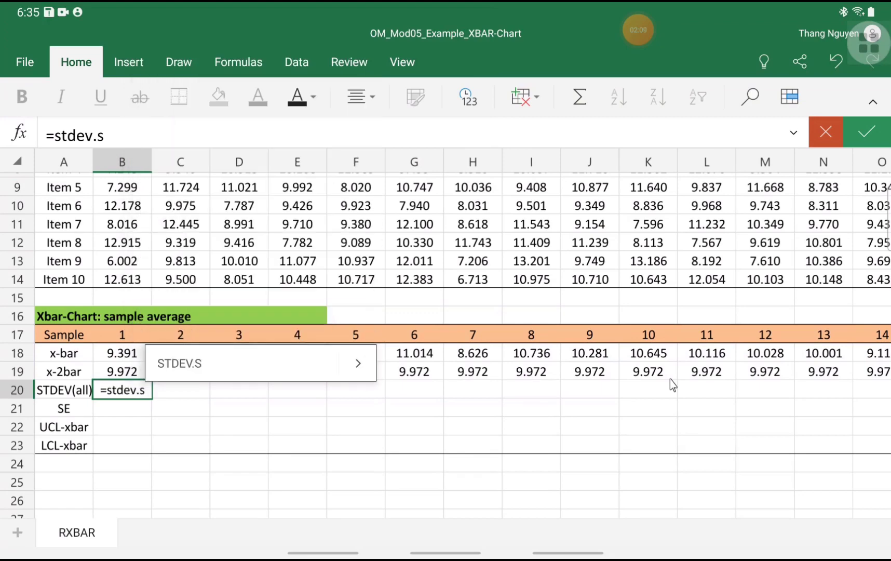
pyautogui.write('(')
pyautogui.scroll(5, 127, 275)
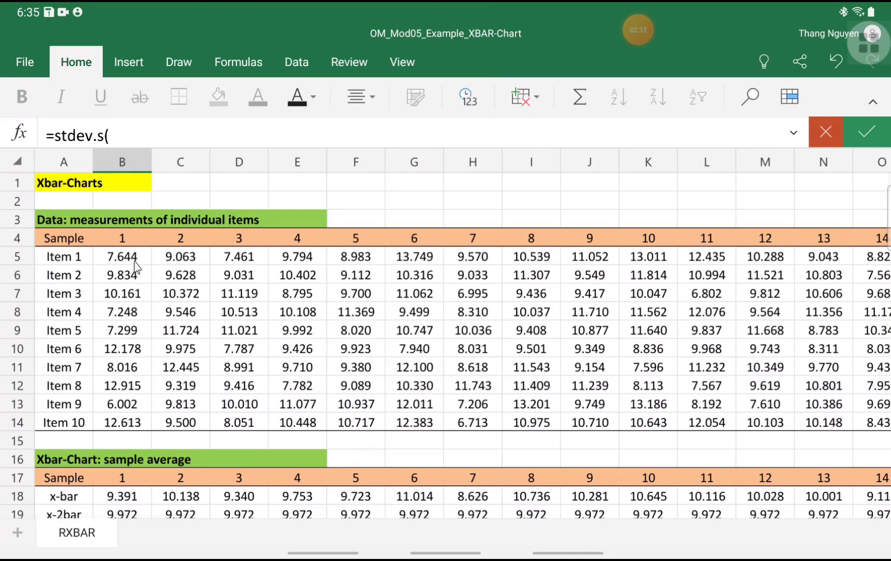
# - Enter =STDEV.S(B5:AE14) in B20, giving 1.545
pyautogui.moveTo(130, 258)
pyautogui.mouseDown()
pyautogui.moveTo(125, 276)
pyautogui.moveTo(299, 384)
pyautogui.mouseUp()
pyautogui.moveTo(414, 413); pyautogui.dragTo(875, 429)
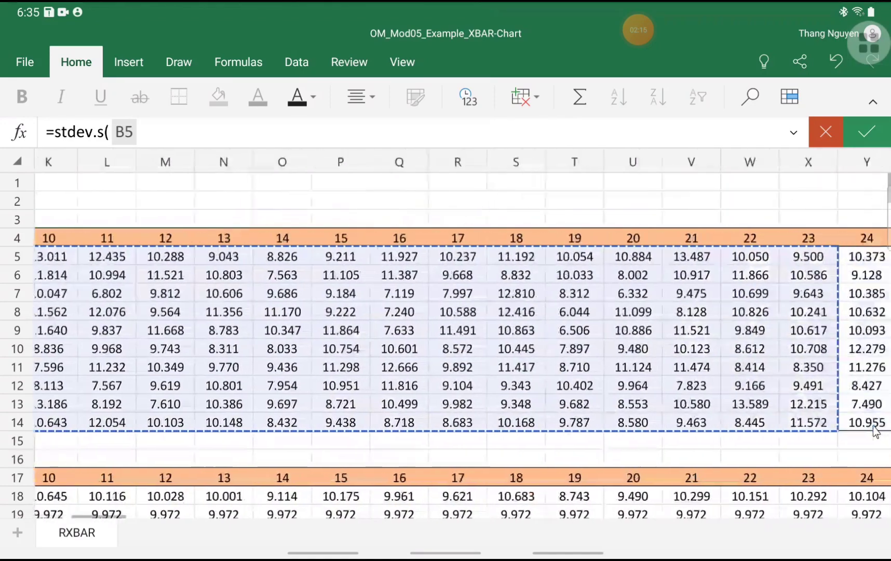
pyautogui.moveTo(876, 429); pyautogui.dragTo(716, 431)
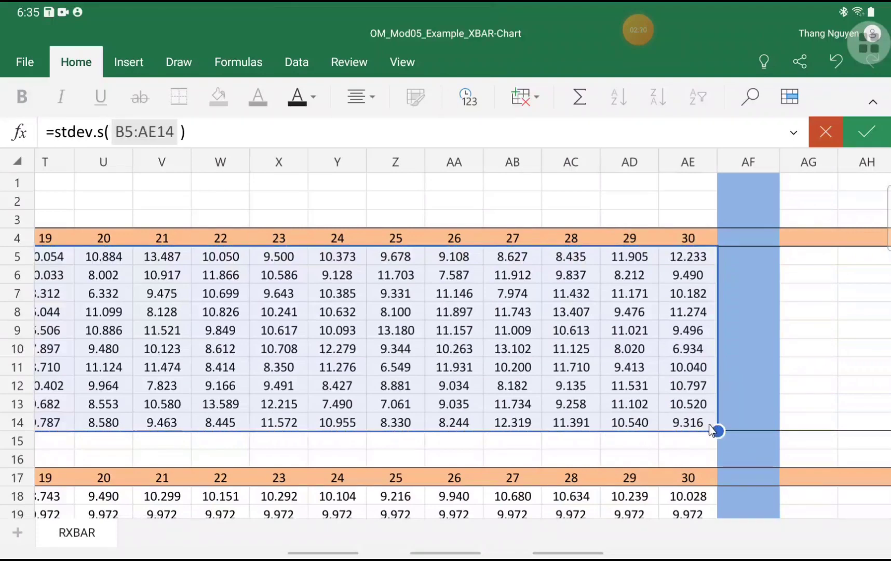
pyautogui.press('Return')
pyautogui.press('Left')
pyautogui.press('Up')
pyautogui.press('Down')
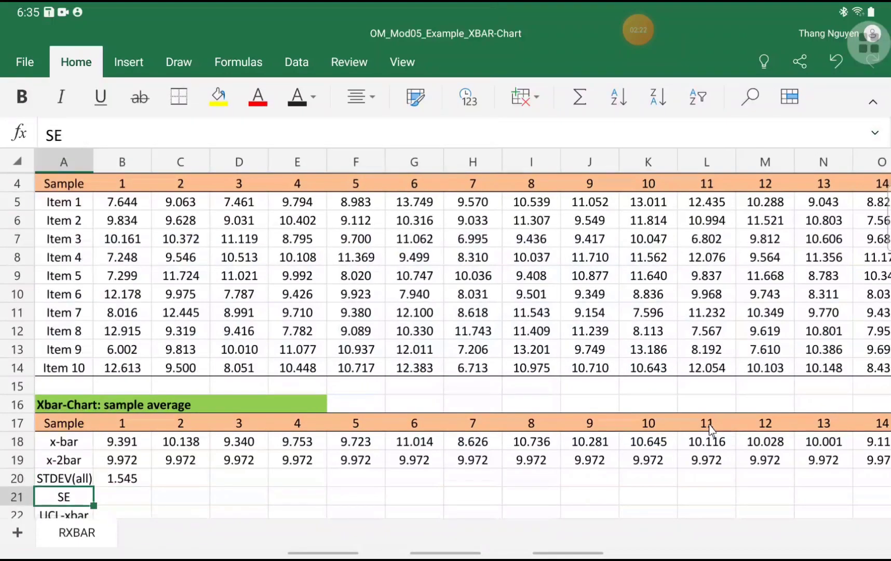
# - Enter =B20/sqrt(10) in B21 for a standard error of 0.489
pyautogui.press('Right')
pyautogui.scroll(-2, 179, 372)
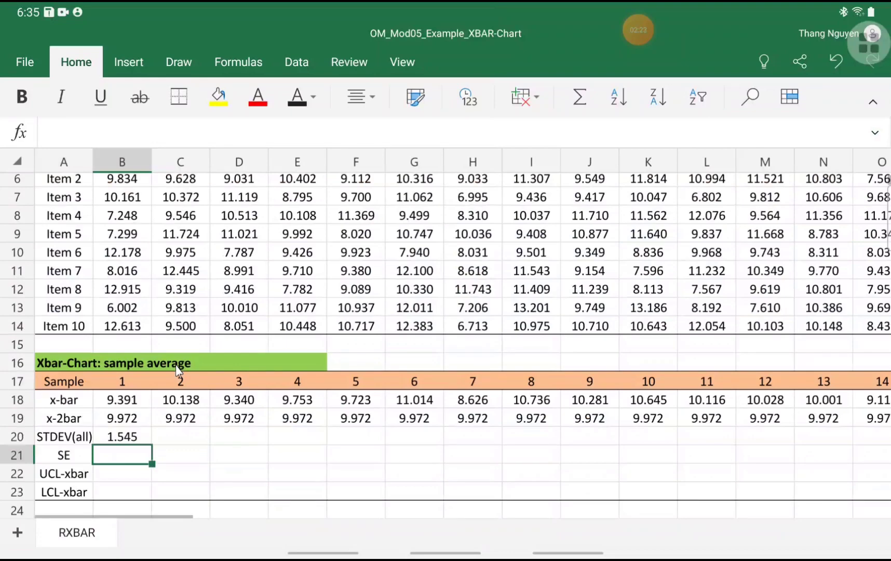
pyautogui.write('=')
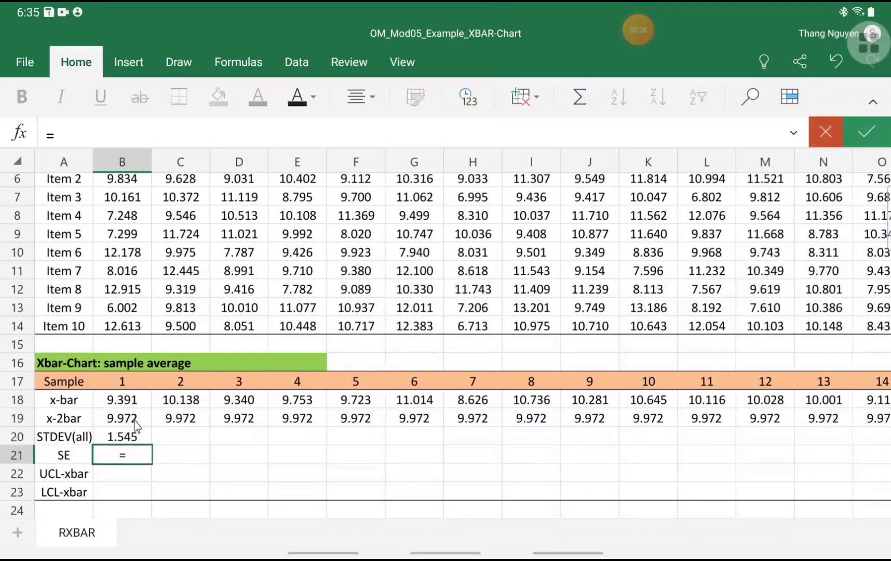
pyautogui.click(137, 436)
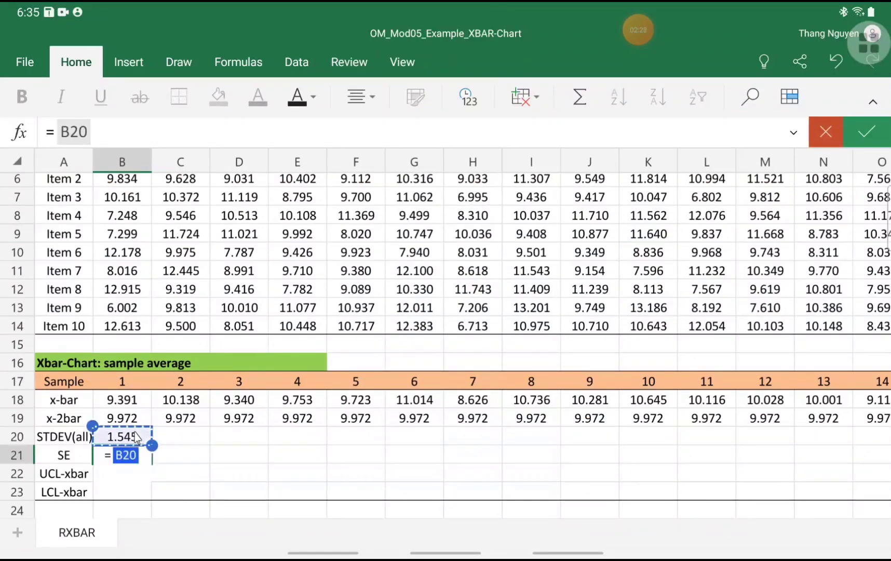
pyautogui.write('/')
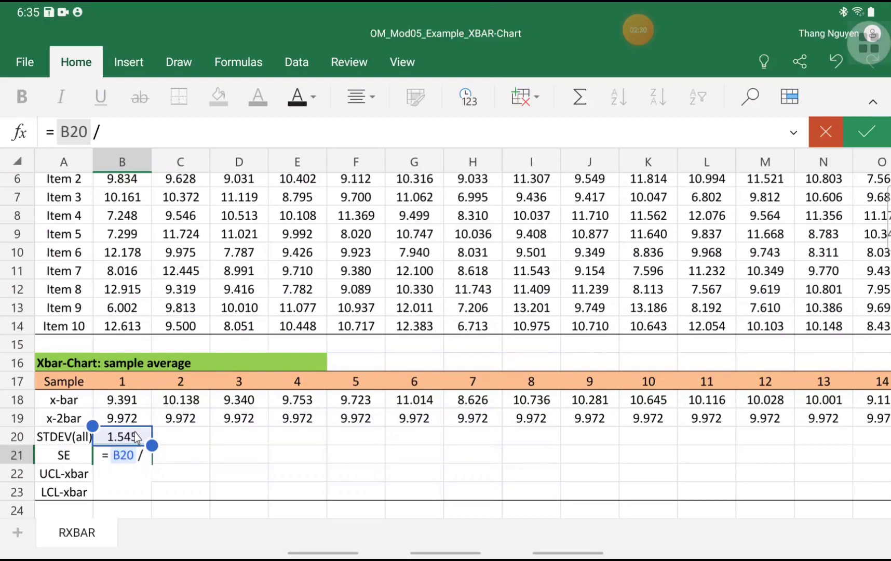
pyautogui.write('sqrt')
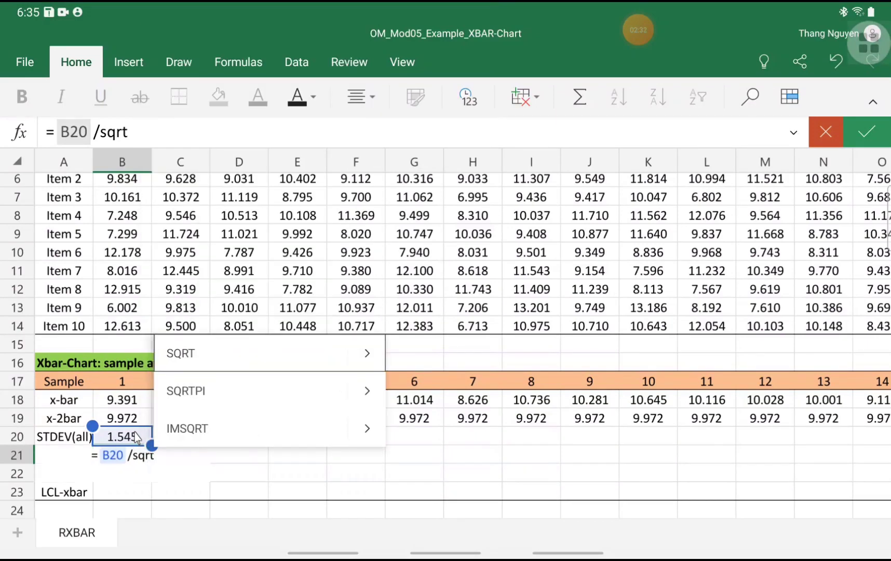
pyautogui.write('(10)')
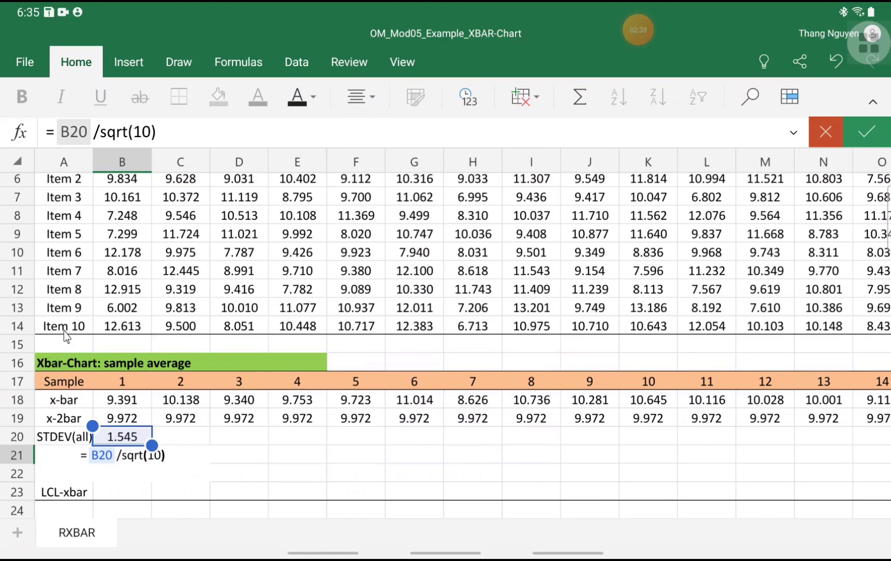
pyautogui.press('Return')
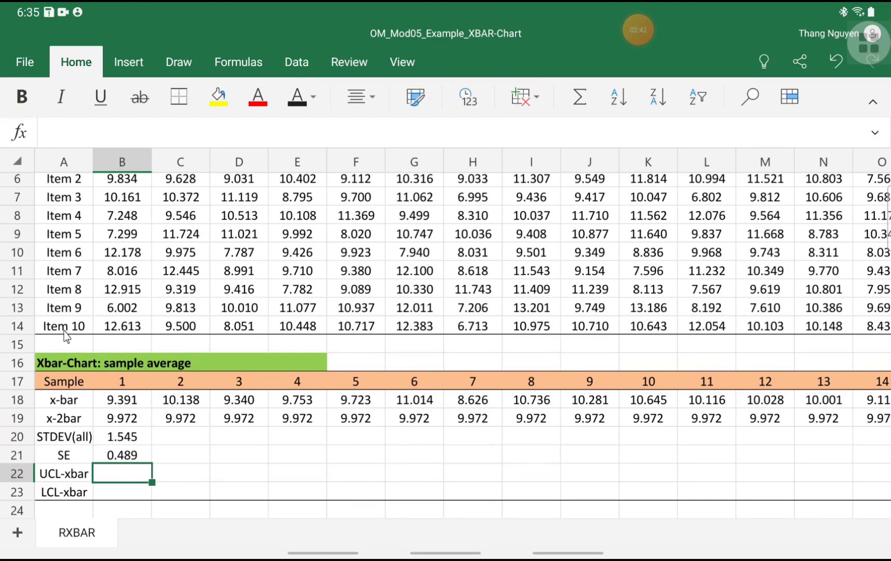
pyautogui.scroll(-3, 101, 376)
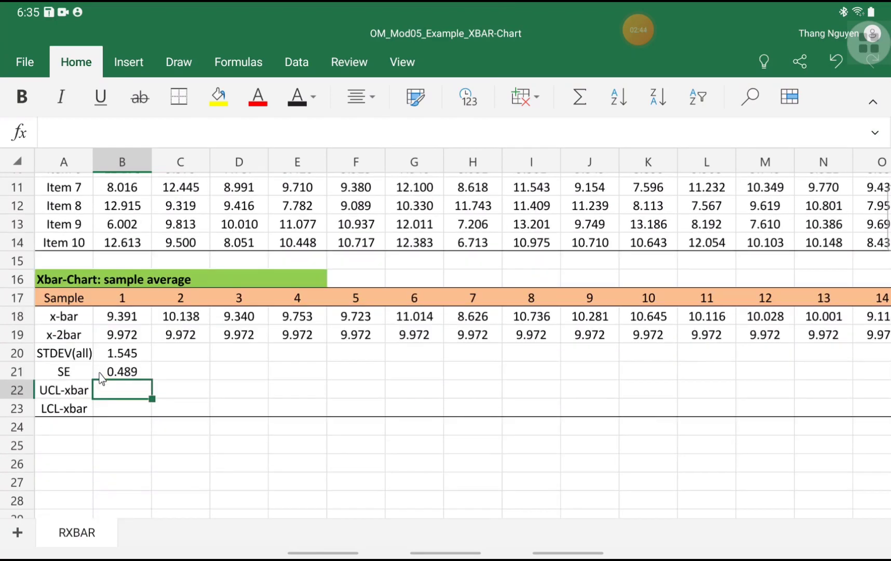
pyautogui.write('=')
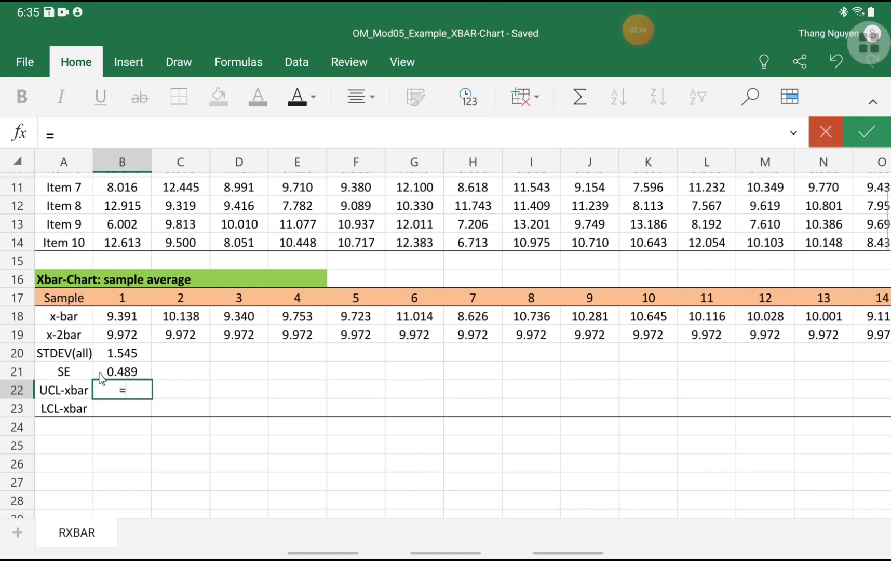
# - Enter UCL =B19+3*B21 (11.438) in B22 and LCL =B19-3*B21 (8.506) in B23
pyautogui.click(131, 340)
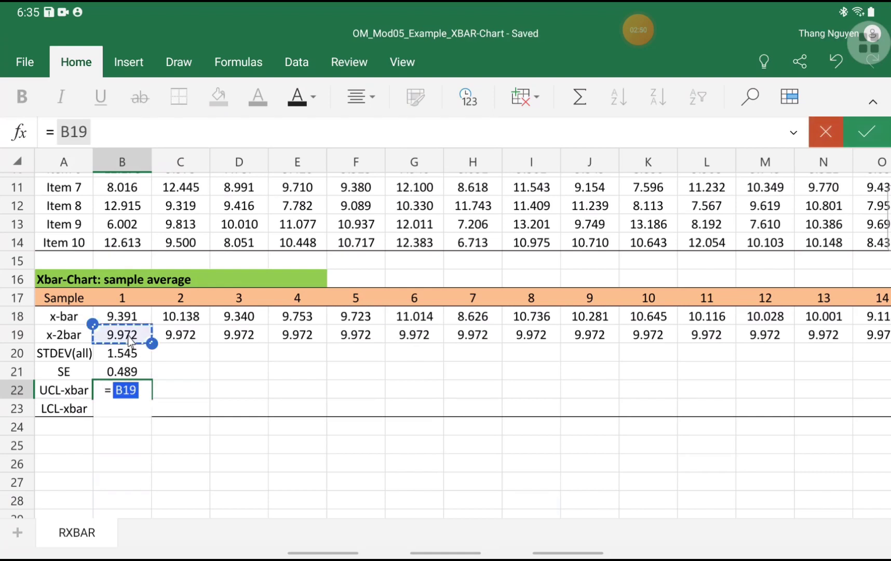
pyautogui.write('+3')
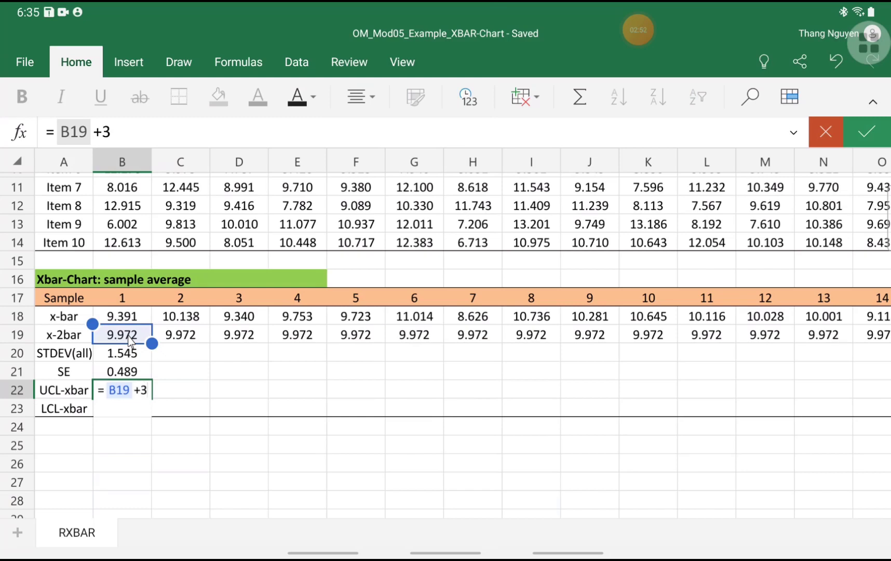
pyautogui.write('*')
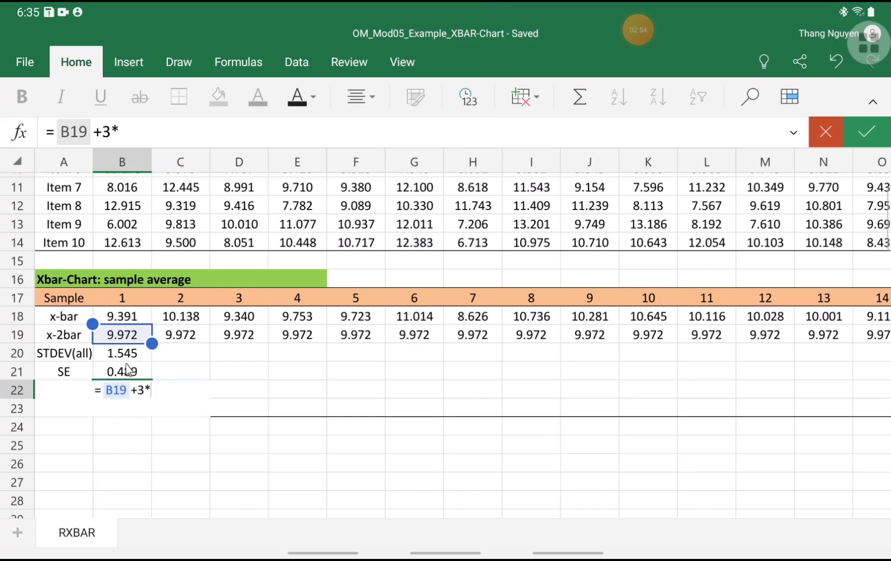
pyautogui.click(125, 374)
pyautogui.write('LCL-xbar')
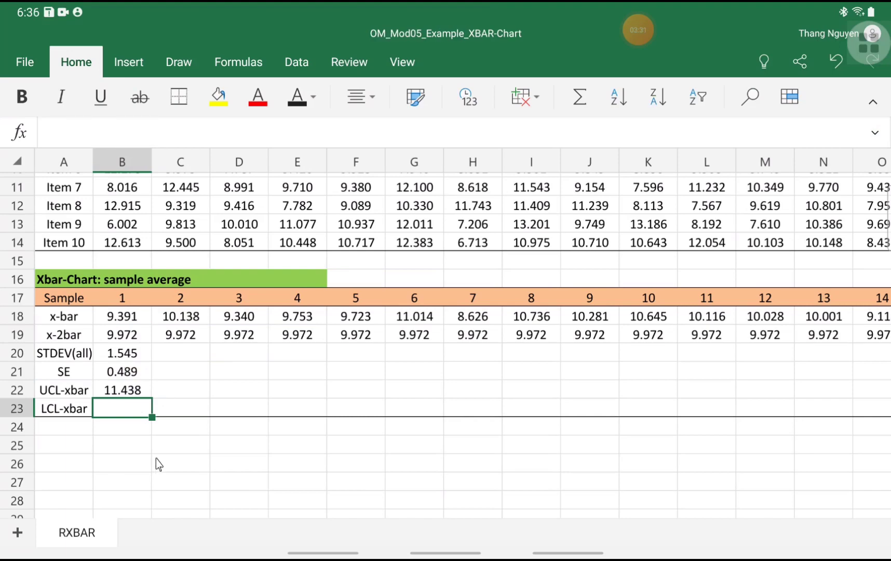
pyautogui.write('=')
pyautogui.click(123, 340)
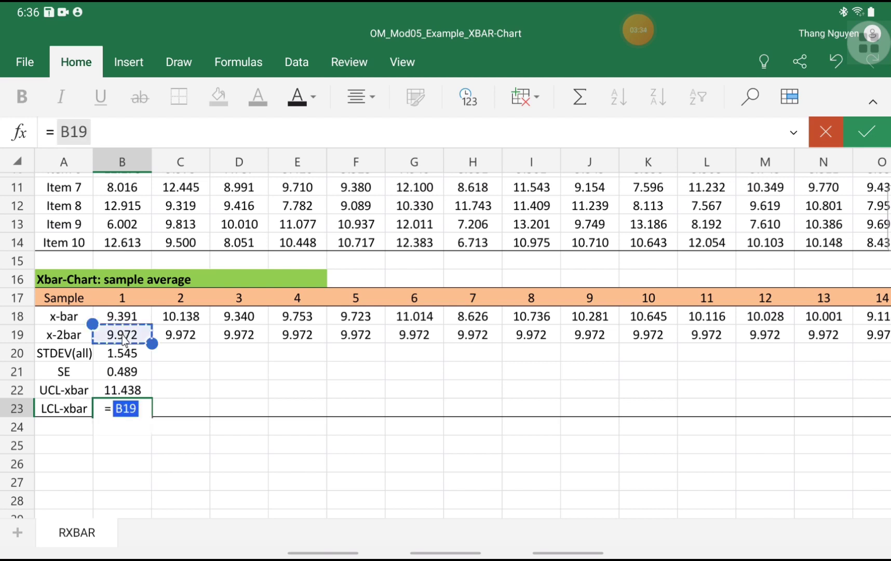
pyautogui.write('-')
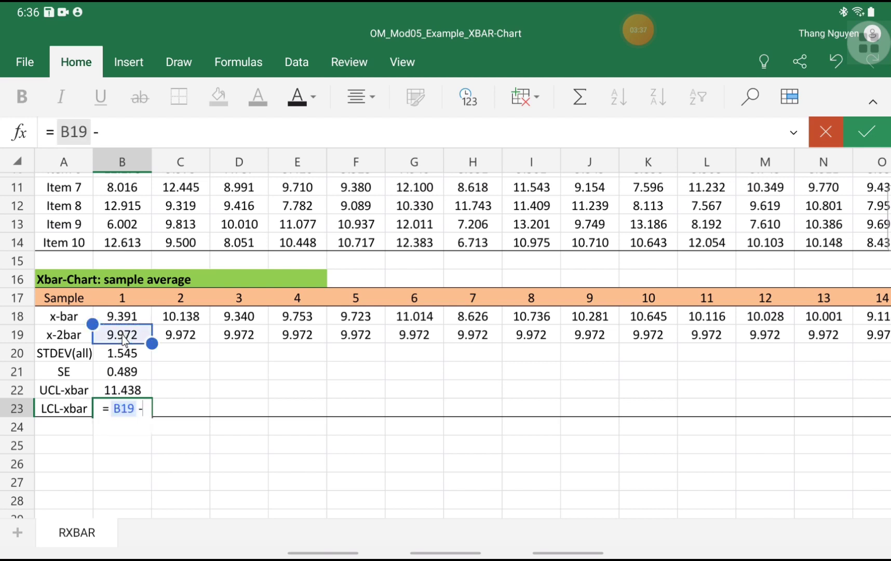
pyautogui.write('3*')
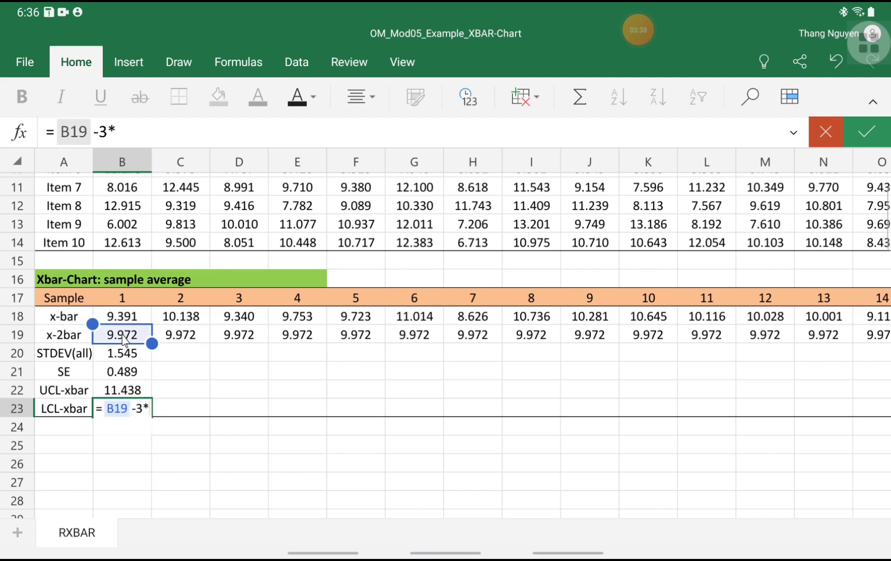
pyautogui.click(127, 375)
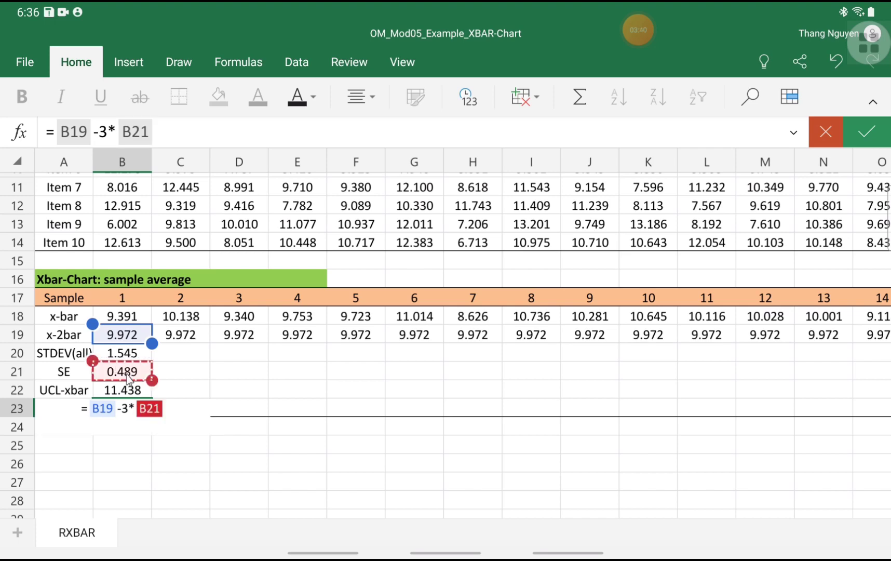
pyautogui.press('Return')
pyautogui.press('Up')
pyautogui.press('Up')
pyautogui.press('Right')
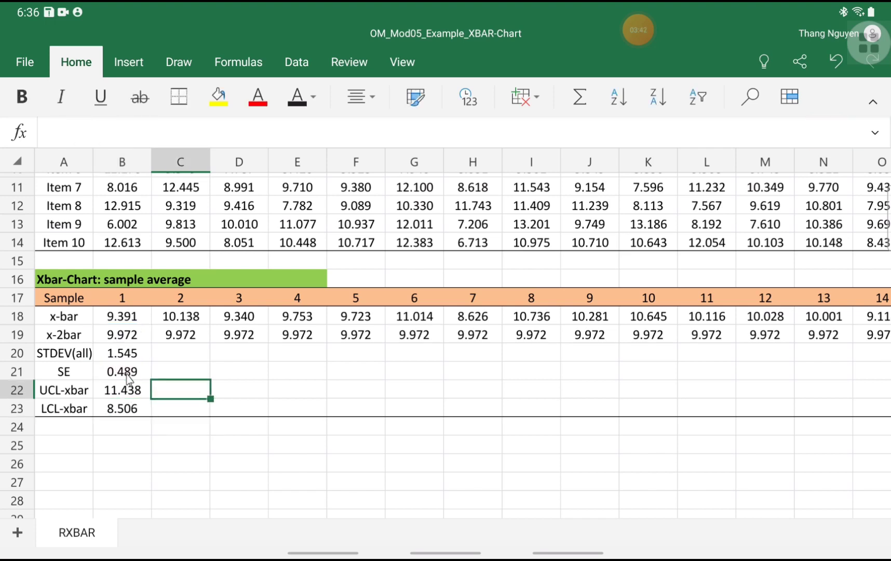
pyautogui.write('=')
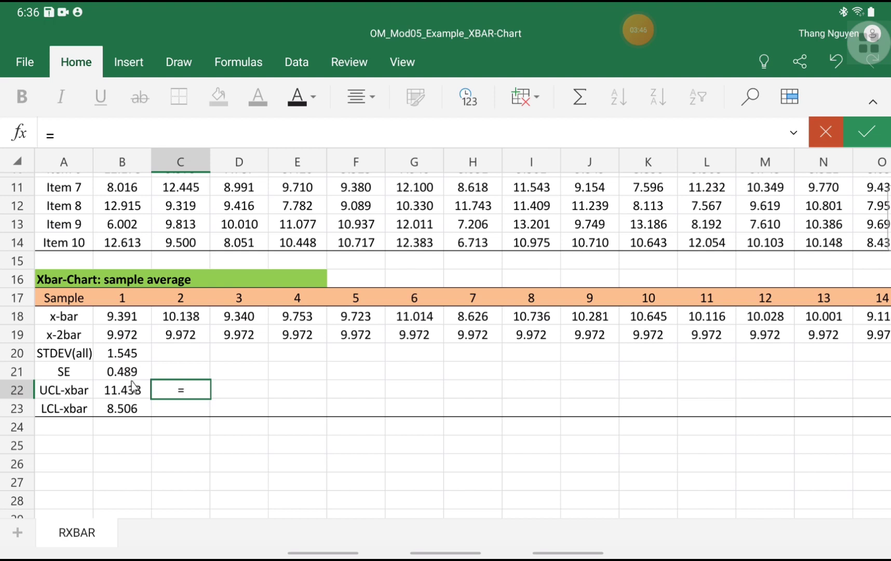
# - Link C22 to B22 and C23 to B23 for sample 2's limits
pyautogui.click(135, 393)
pyautogui.press('Return')
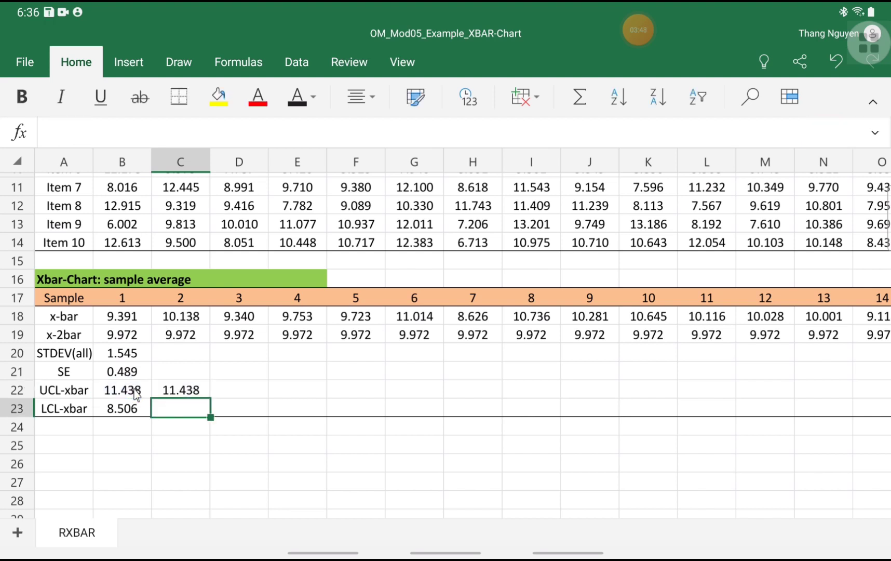
pyautogui.write('=')
pyautogui.click(142, 415)
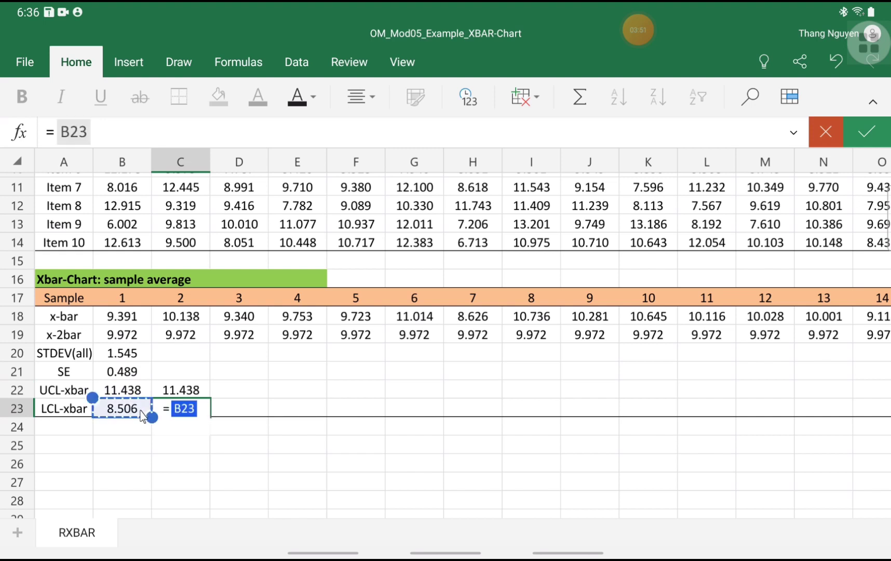
pyautogui.press('Return')
# - Fill C22:C23 right to column AE, repeating 11.438 and 8.506
pyautogui.press('Up')
pyautogui.press('Up')
pyautogui.press('Up')
pyautogui.press('Down')
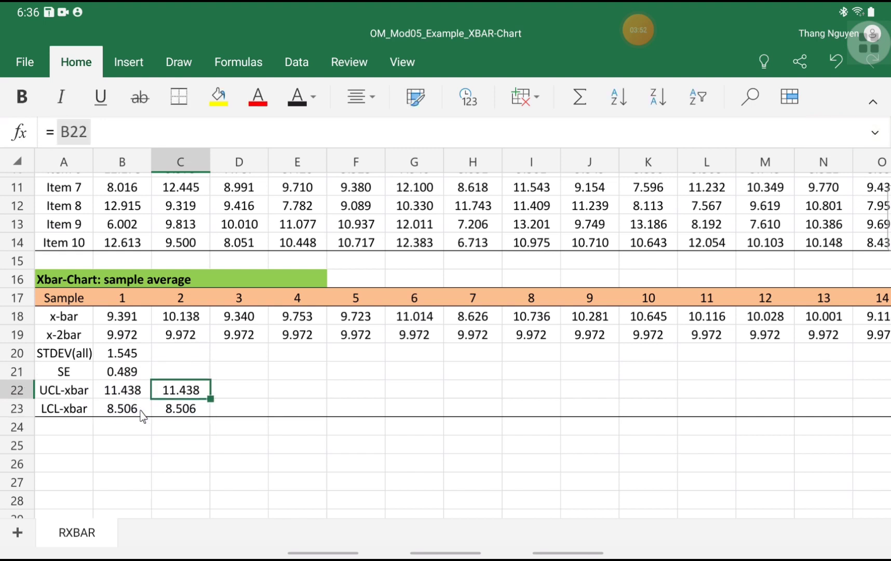
pyautogui.hotkey('shift', 'Down')
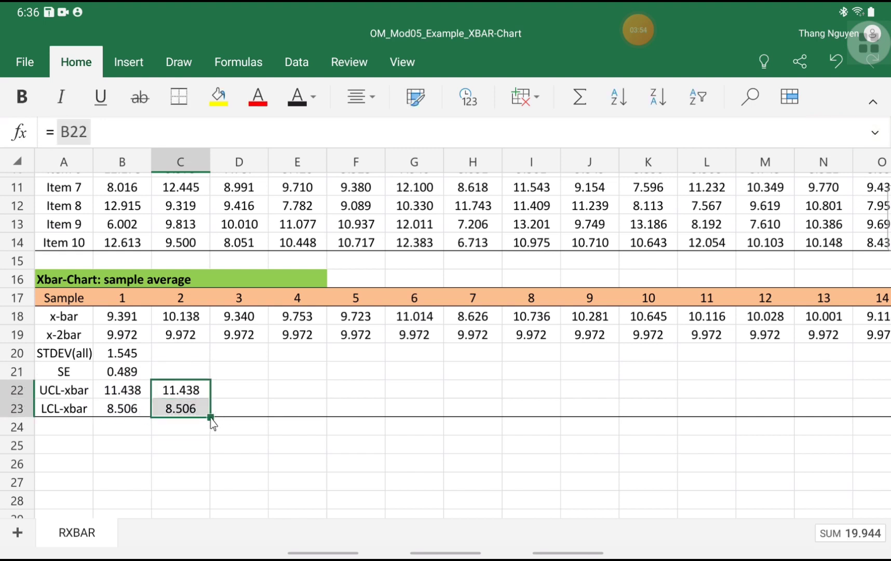
pyautogui.moveTo(212, 417); pyautogui.dragTo(888, 417)
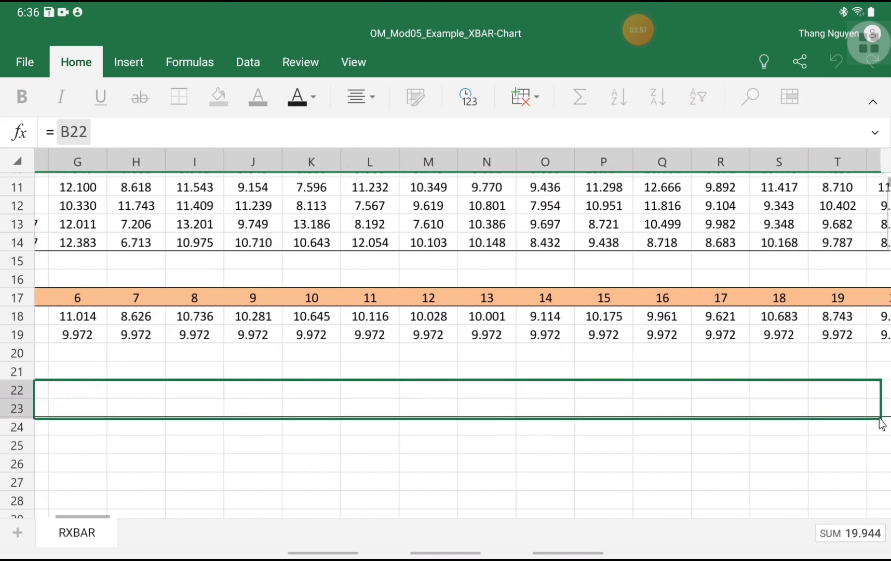
pyautogui.moveTo(875, 421); pyautogui.dragTo(668, 422)
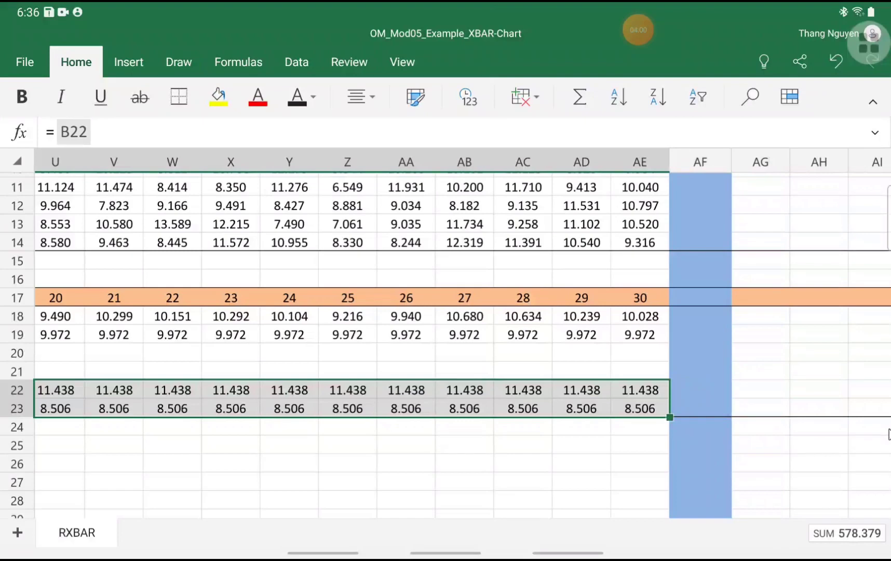
pyautogui.press('Left')
pyautogui.press('Left')
pyautogui.press('Down')
pyautogui.press('Down')
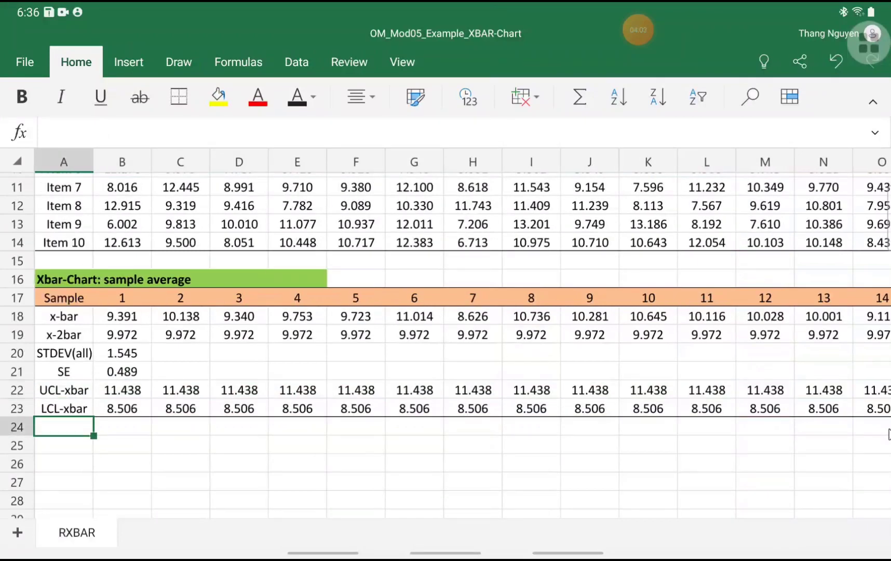
# - Insert a line-with-markers chart of rows A18:AE23
pyautogui.press('Down')
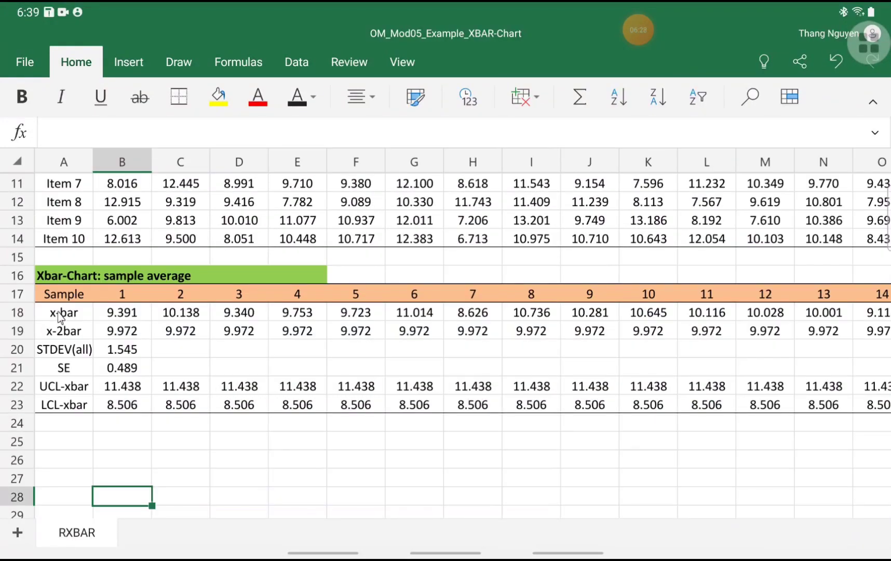
pyautogui.moveTo(62, 316)
pyautogui.mouseDown()
pyautogui.moveTo(392, 415)
pyautogui.moveTo(887, 413)
pyautogui.mouseUp()
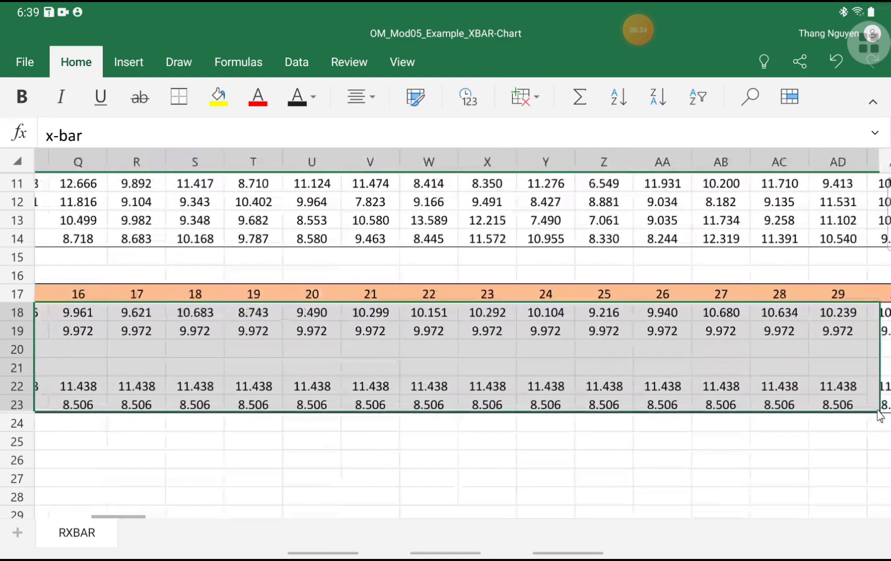
pyautogui.moveTo(887, 414)
pyautogui.mouseDown()
pyautogui.moveTo(602, 414)
pyautogui.moveTo(634, 414)
pyautogui.mouseUp()
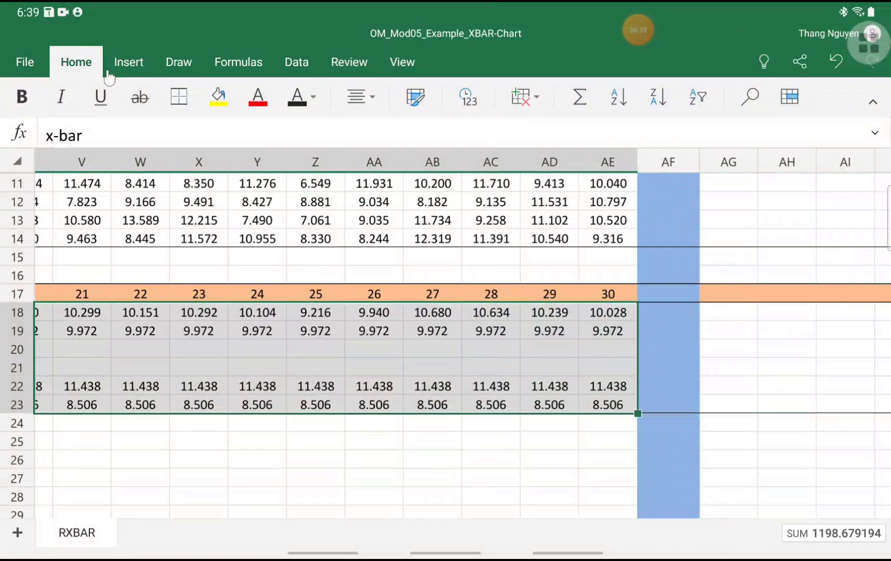
pyautogui.click(124, 67)
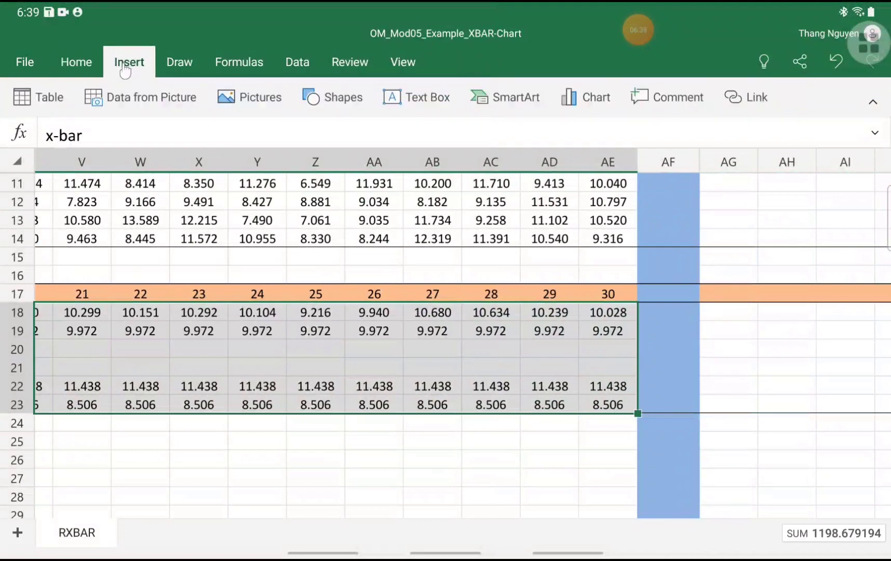
pyautogui.click(588, 101)
pyautogui.click(605, 239)
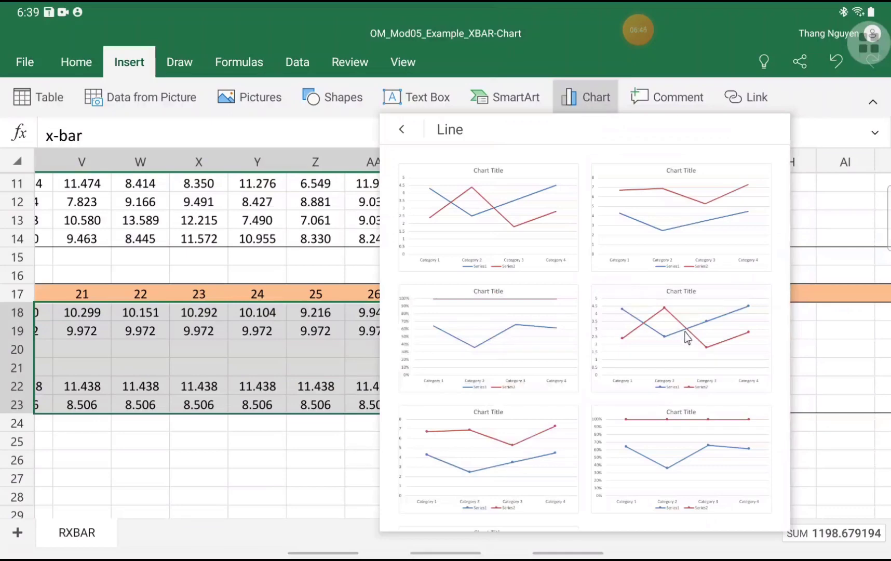
pyautogui.click(686, 338)
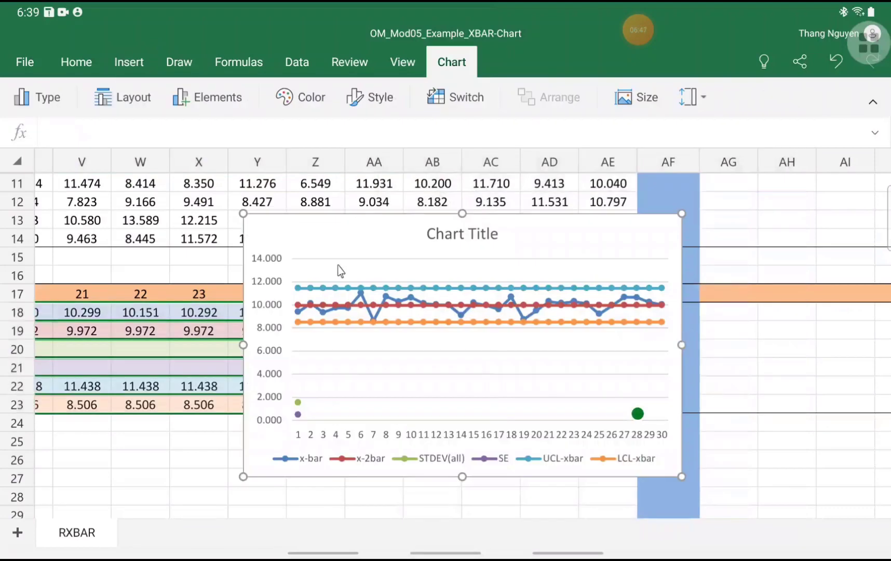